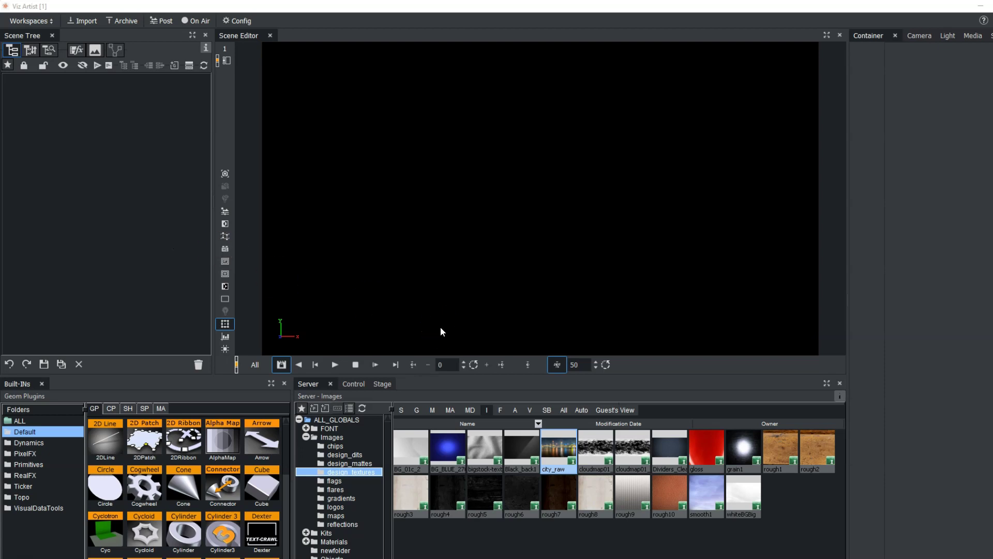
# Open the city_raw image from the design_textures folder for editing and accept changing the referenced image
pyautogui.click(557, 455)
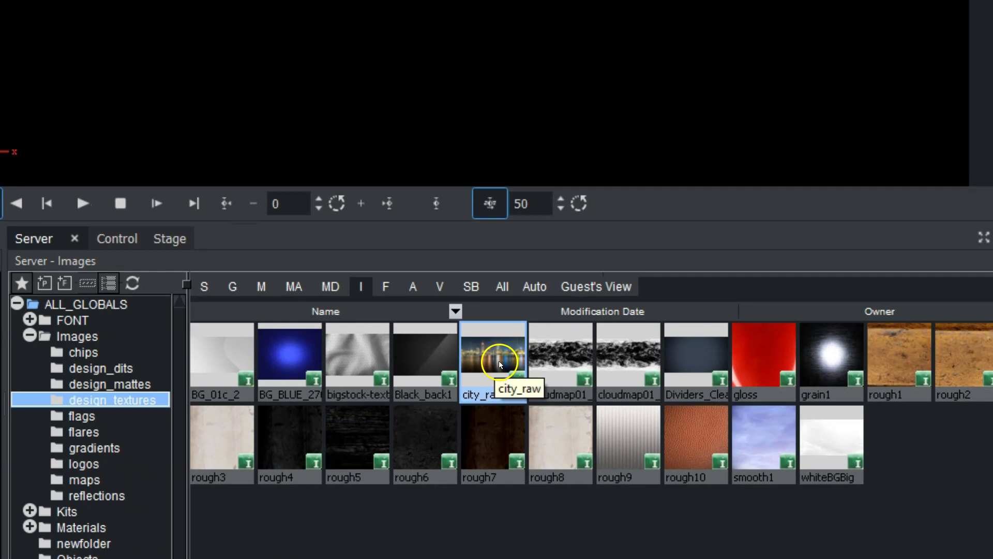
pyautogui.doubleClick(493, 359)
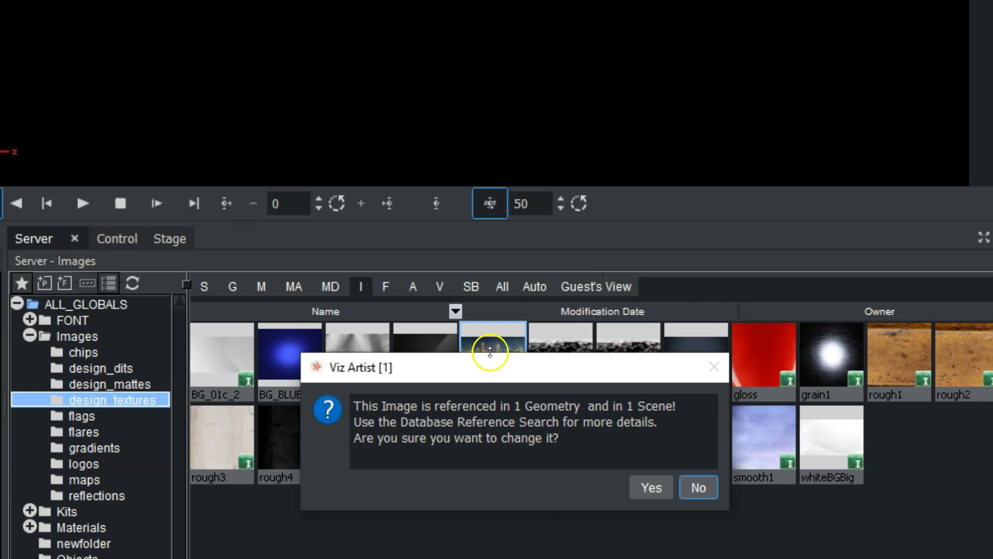
pyautogui.click(643, 486)
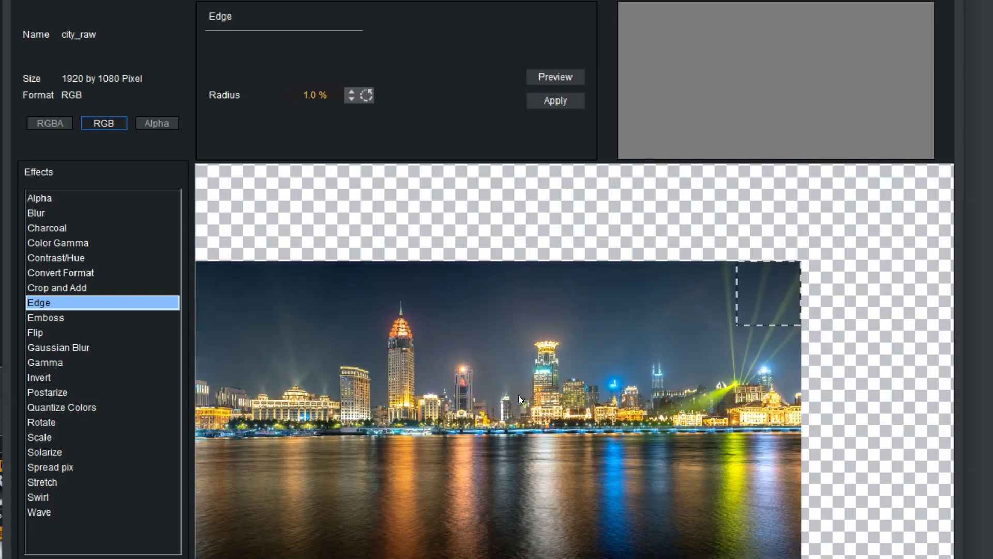
pyautogui.scroll(1, 518, 395)
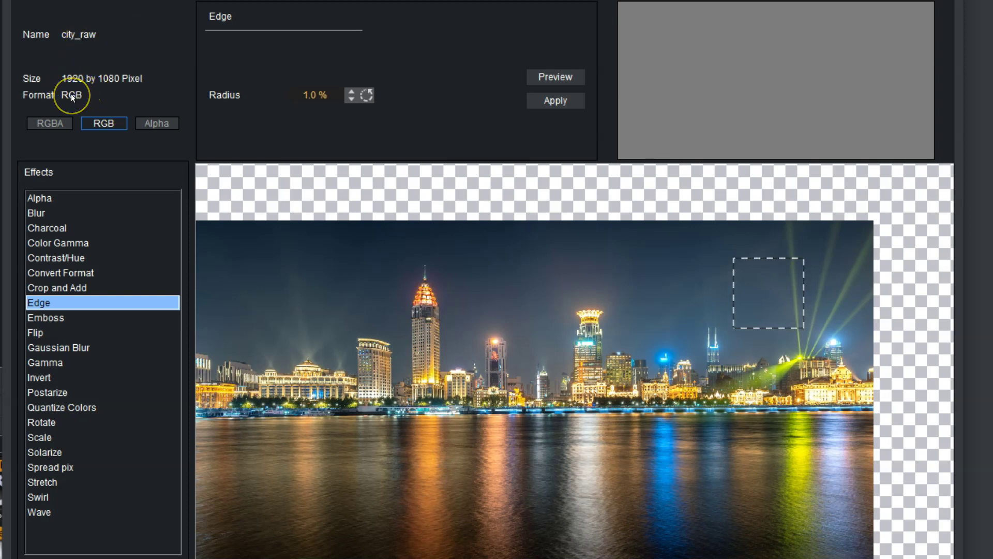
# Preview the Blur effect at a factor of 69% with the preview area placed over the tall tower's top
pyautogui.click(65, 200)
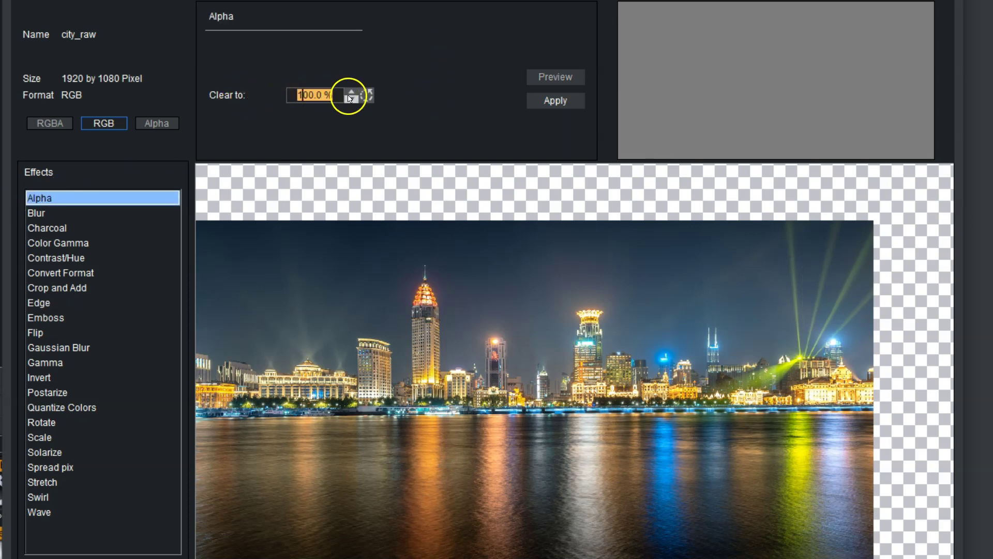
pyautogui.click(79, 216)
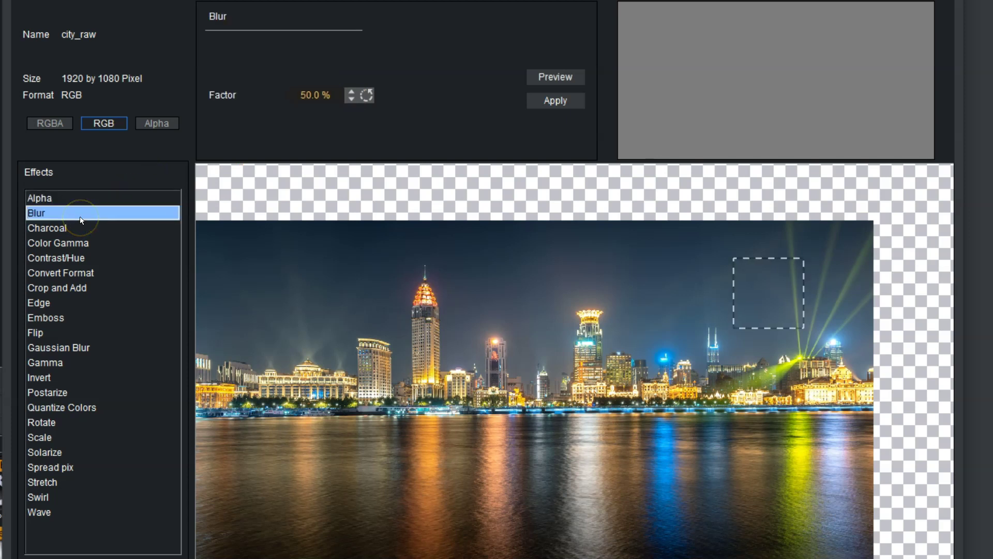
pyautogui.moveTo(749, 288); pyautogui.dragTo(409, 286)
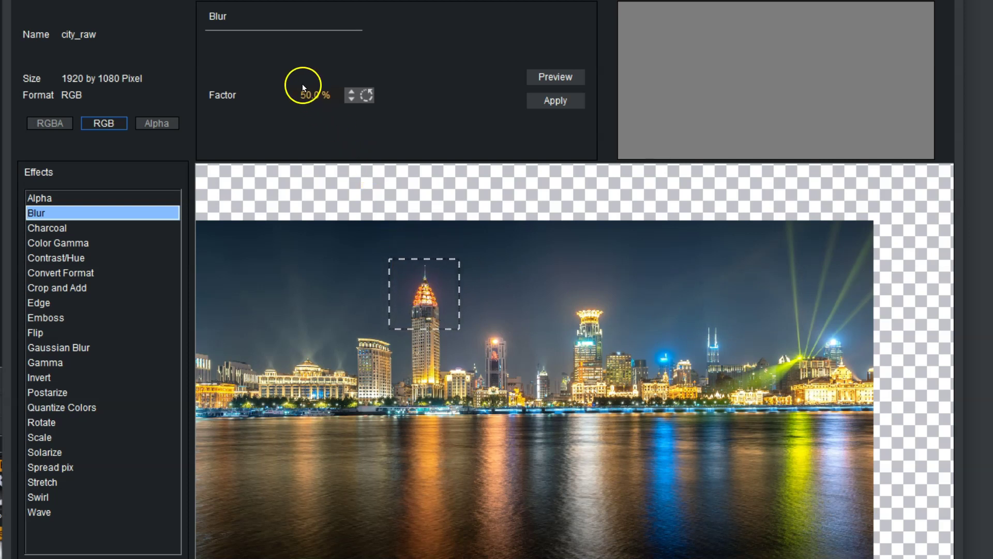
pyautogui.scroll(19, 318, 98)
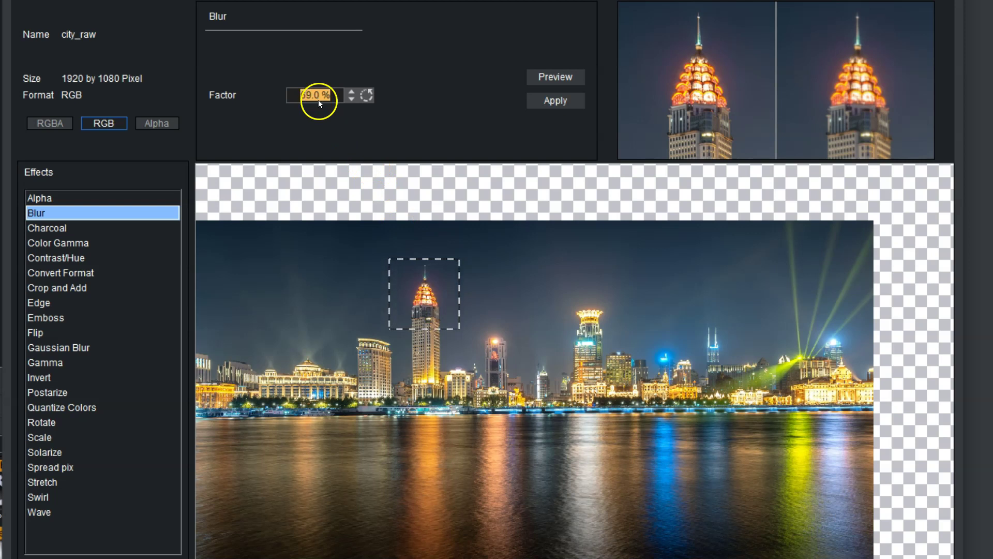
pyautogui.click(925, 127)
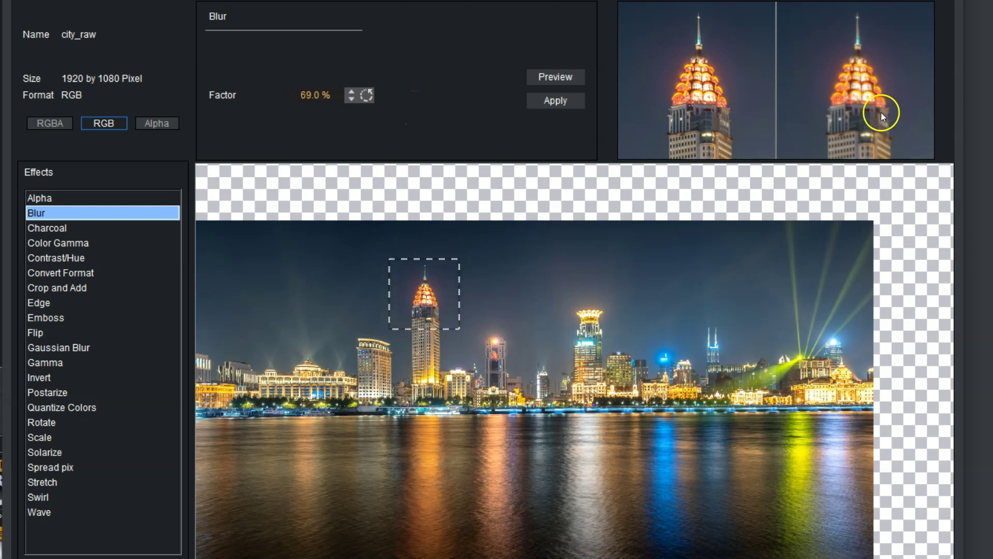
pyautogui.click(395, 305)
pyautogui.click(831, 139)
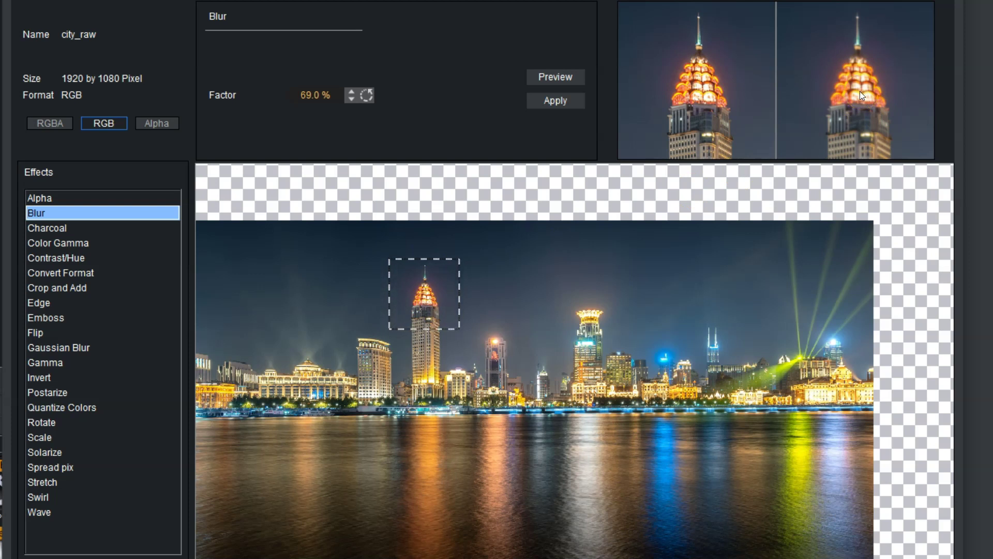
pyautogui.click(603, 101)
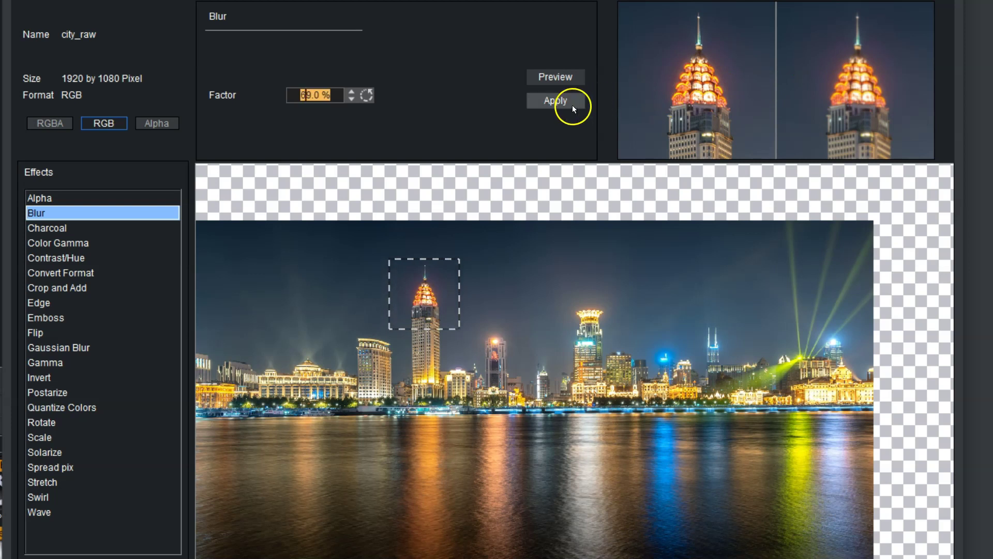
# Preview the Charcoal effect on the tower with a radius of 46.7
pyautogui.click(98, 228)
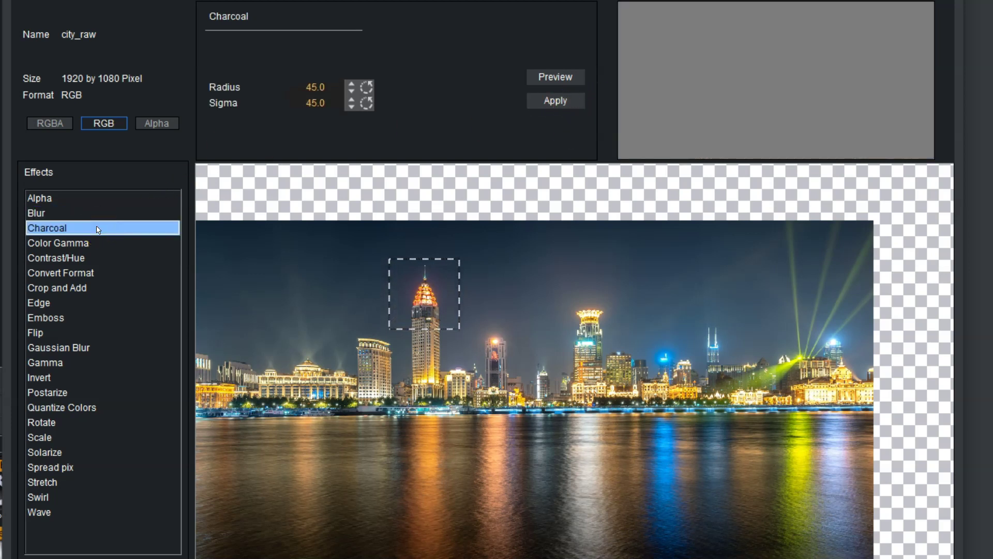
pyautogui.click(285, 138)
pyautogui.moveTo(315, 87); pyautogui.dragTo(326, 103)
pyautogui.click(314, 104)
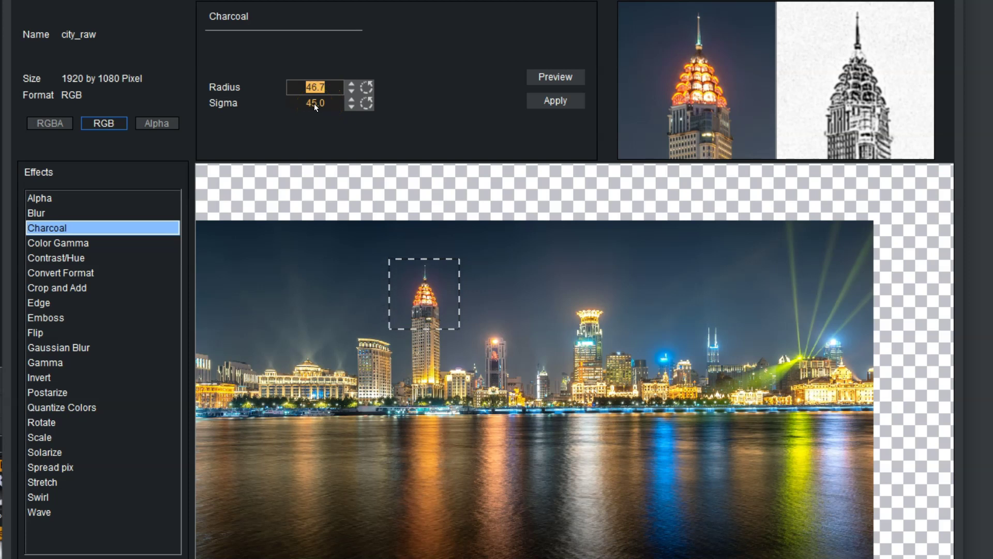
# Preview Color Gamma at red 133%, green 133%, blue 144%, and Contrast/Hue at brightness 135%, saturation 143%, hue 153%
pyautogui.click(79, 244)
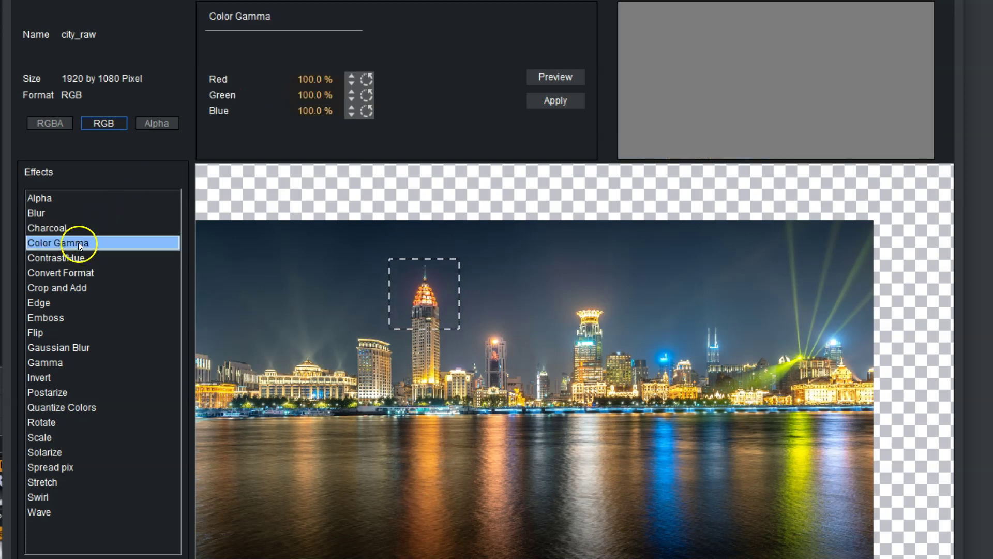
pyautogui.moveTo(316, 79); pyautogui.dragTo(336, 115)
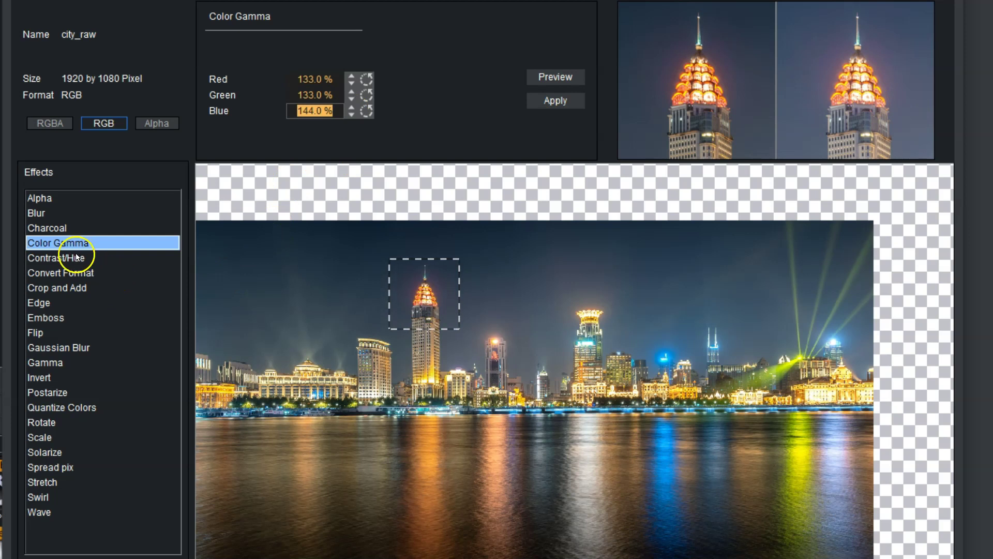
pyautogui.click(104, 258)
pyautogui.moveTo(302, 78); pyautogui.dragTo(354, 98)
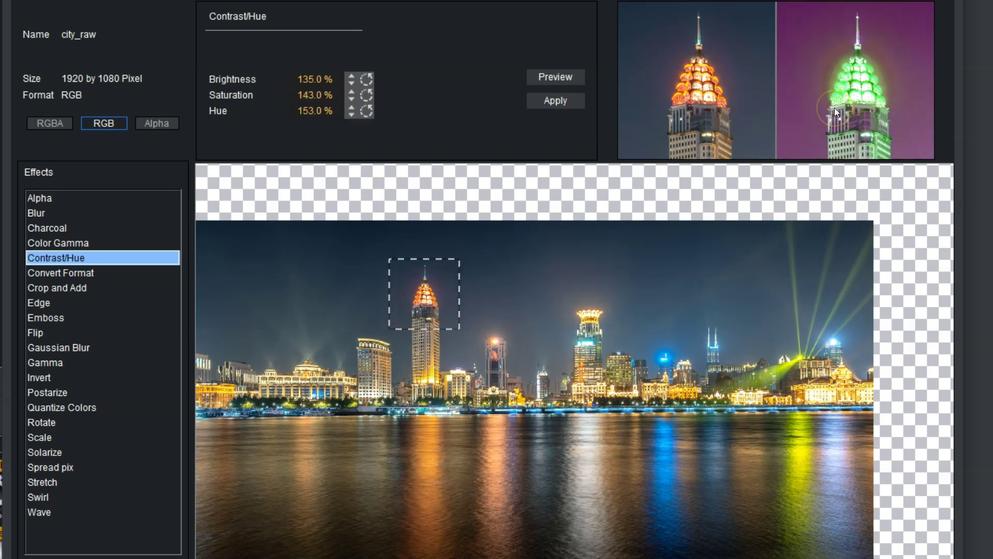
# Show the Convert Format options and set the Crop and Add margins to left 66, right -107, top 50 and bottom 31
pyautogui.click(78, 273)
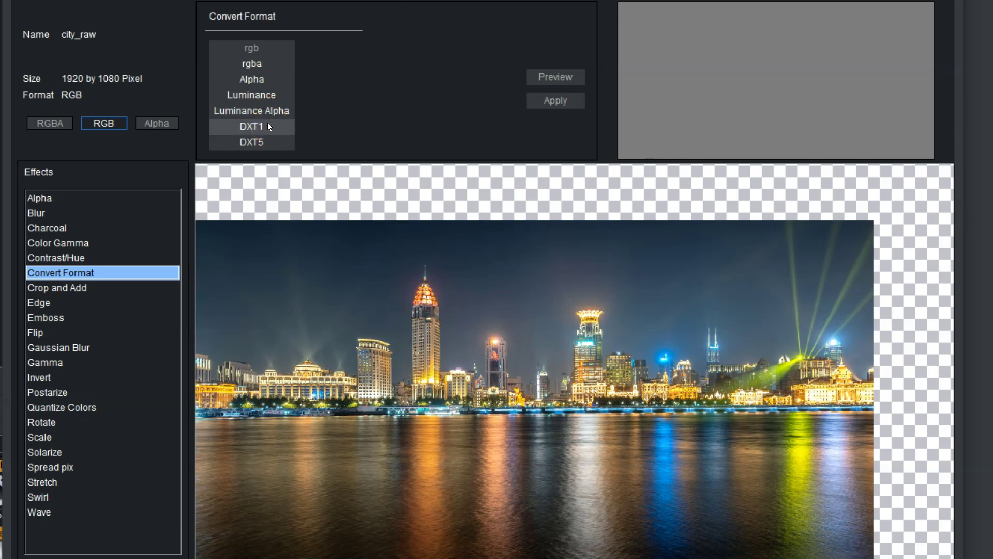
pyautogui.click(46, 289)
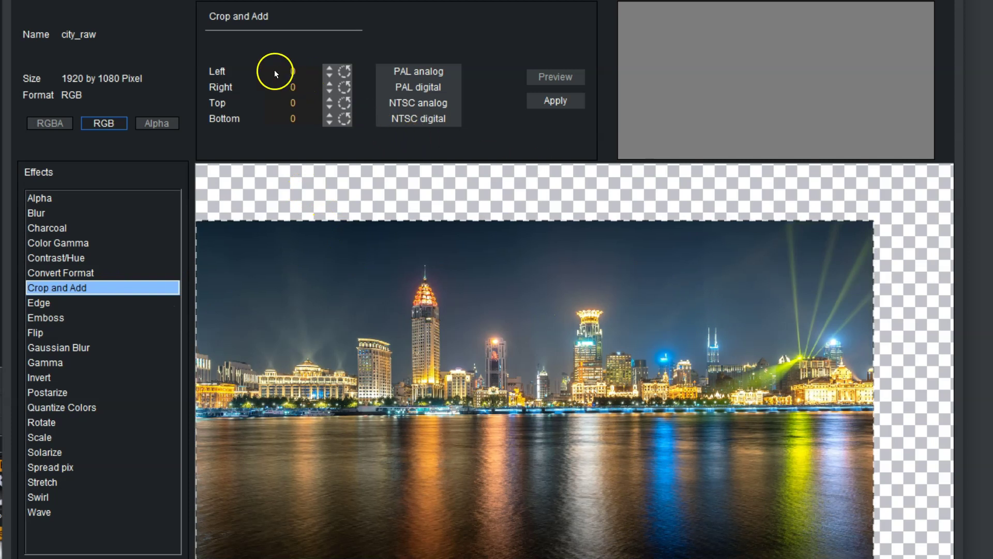
pyautogui.moveTo(280, 71); pyautogui.dragTo(311, 122)
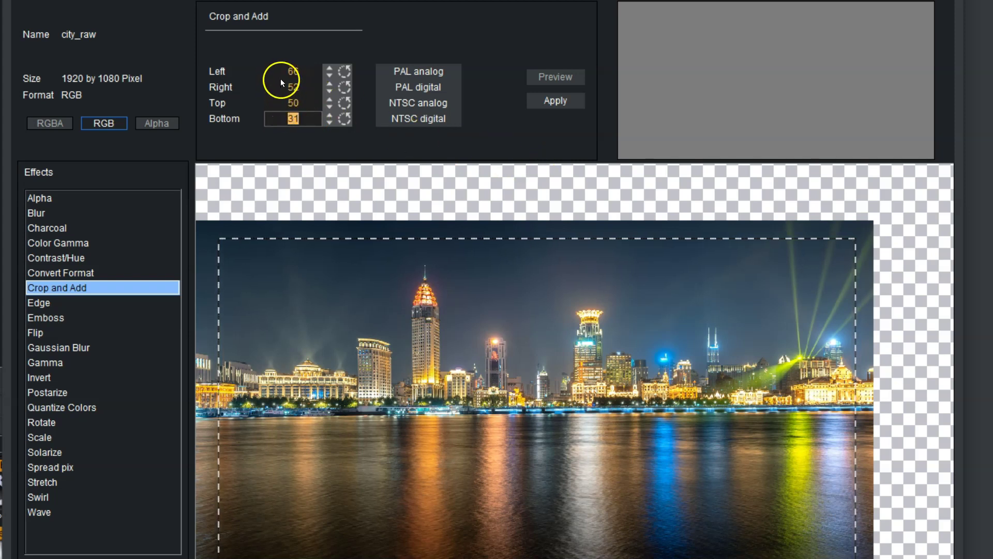
pyautogui.moveTo(279, 90); pyautogui.dragTo(154, 98)
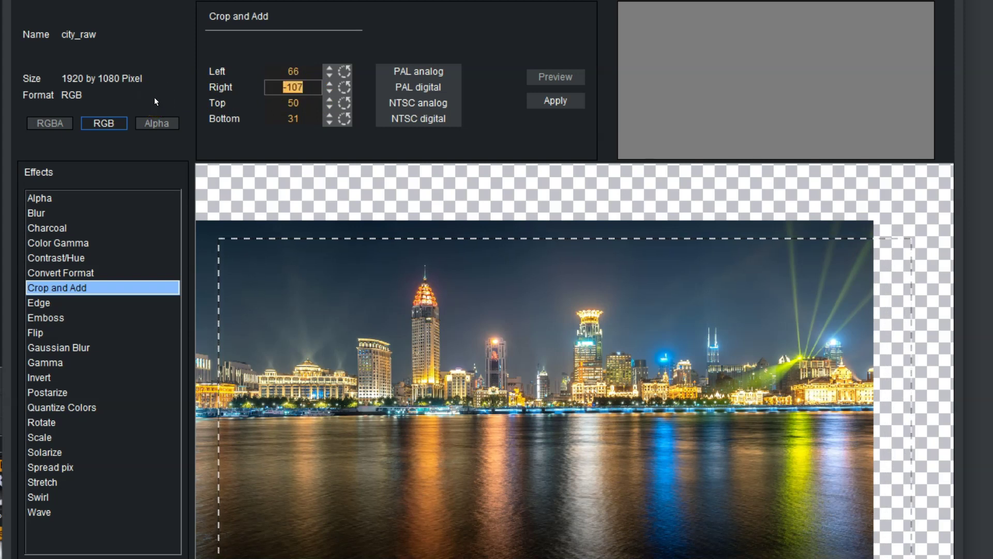
# Preview the Edge effect with a 21% radius and try Emboss on the whole image with an angle of 41.8
pyautogui.click(85, 300)
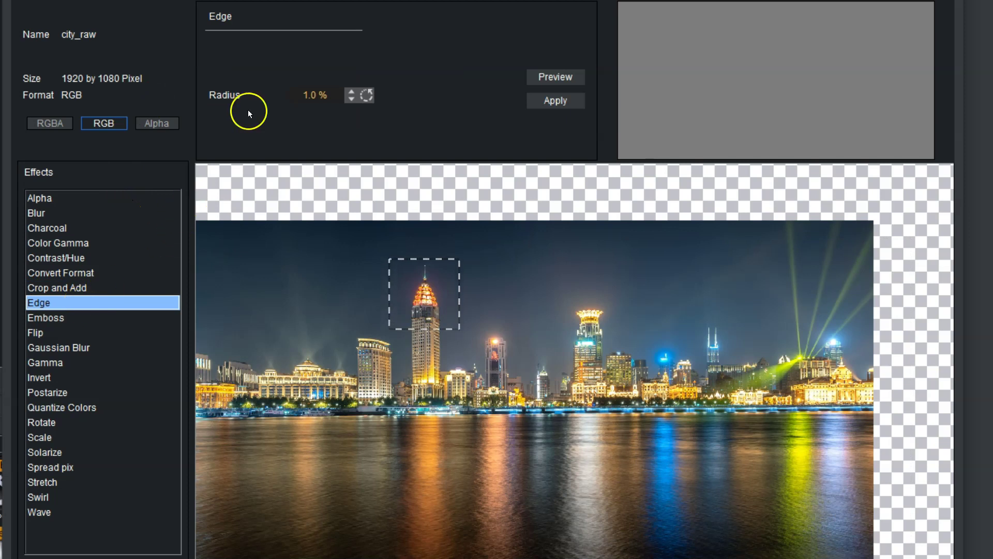
pyautogui.moveTo(316, 100); pyautogui.dragTo(328, 102)
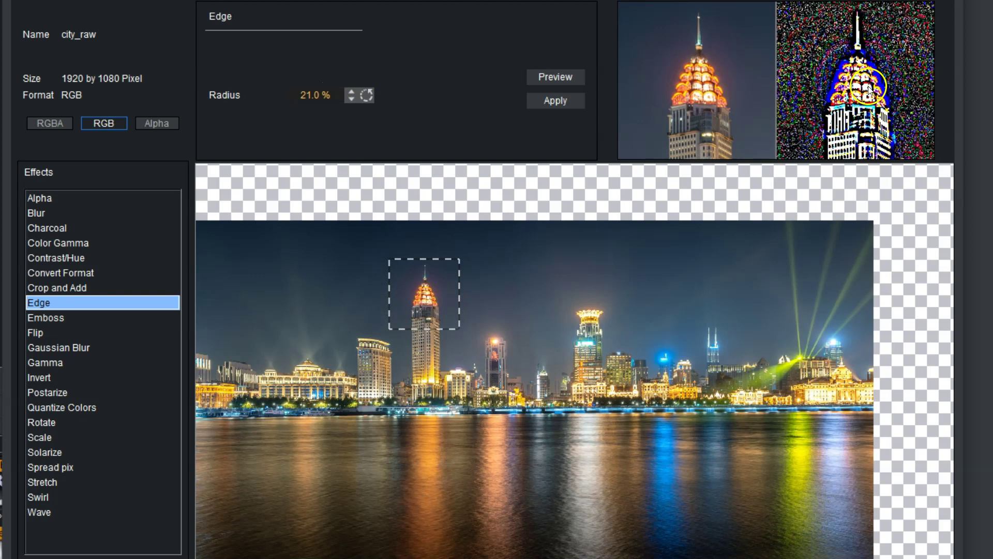
pyautogui.click(33, 316)
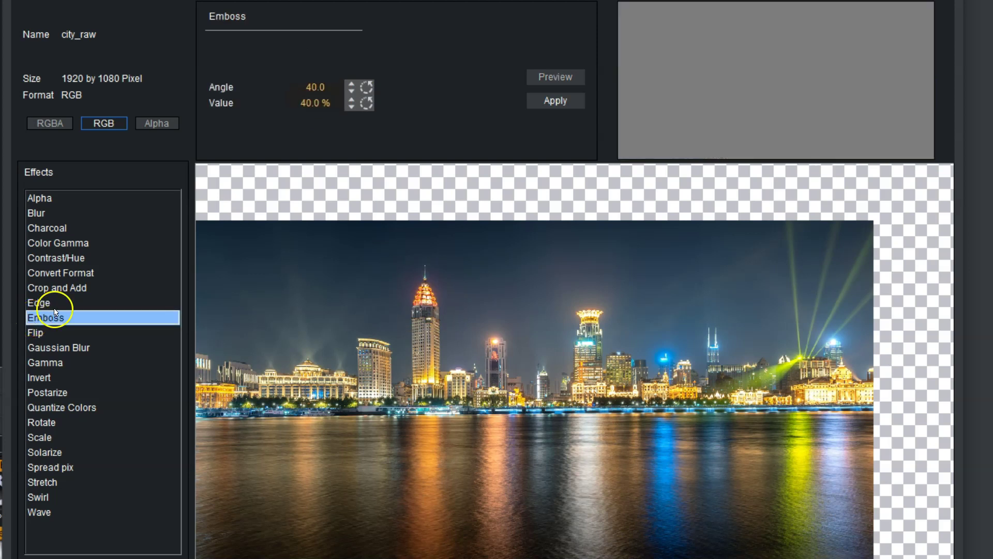
pyautogui.moveTo(313, 87); pyautogui.dragTo(297, 108)
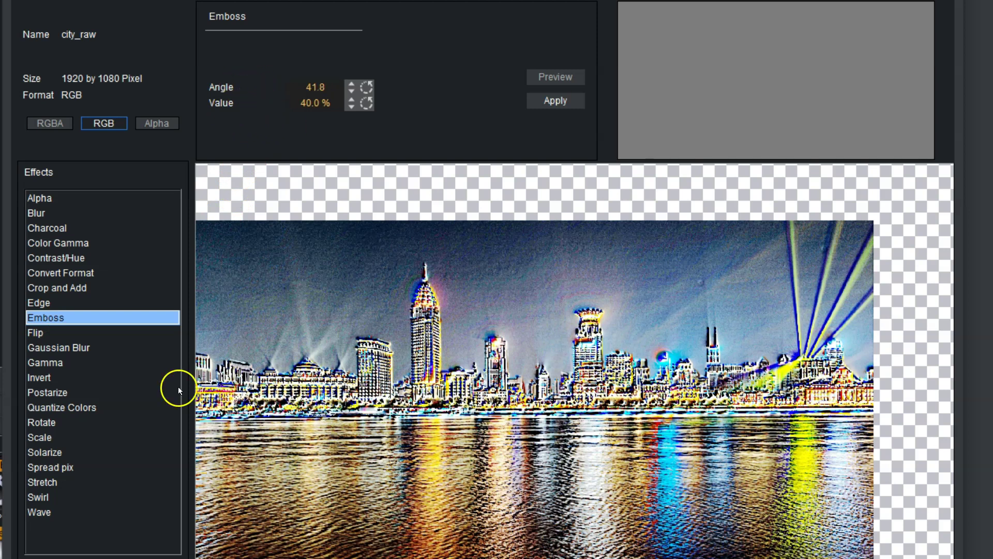
pyautogui.click(107, 317)
# Try the vertical and horizontal flips on the image, leaving it upright and mirrored horizontally
pyautogui.click(74, 337)
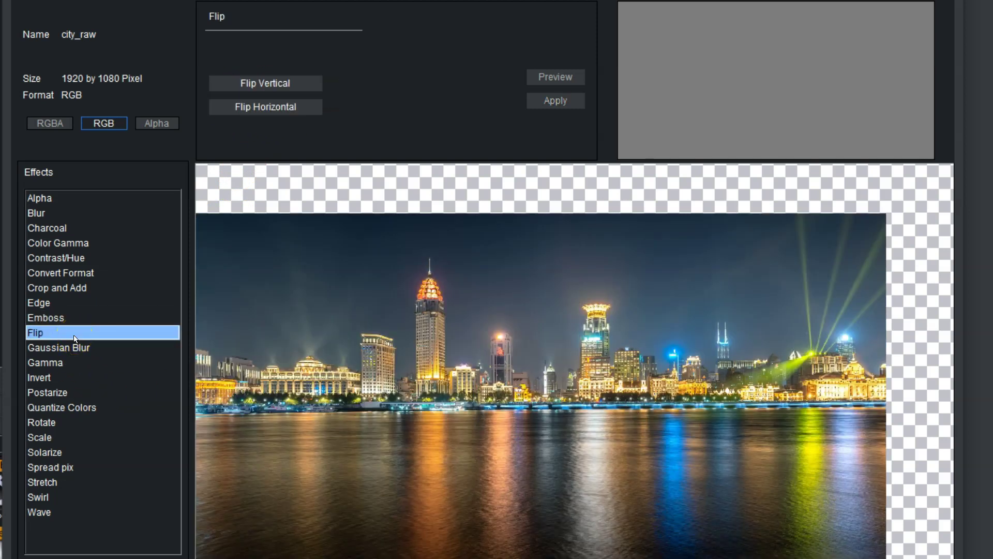
pyautogui.click(277, 89)
pyautogui.click(247, 109)
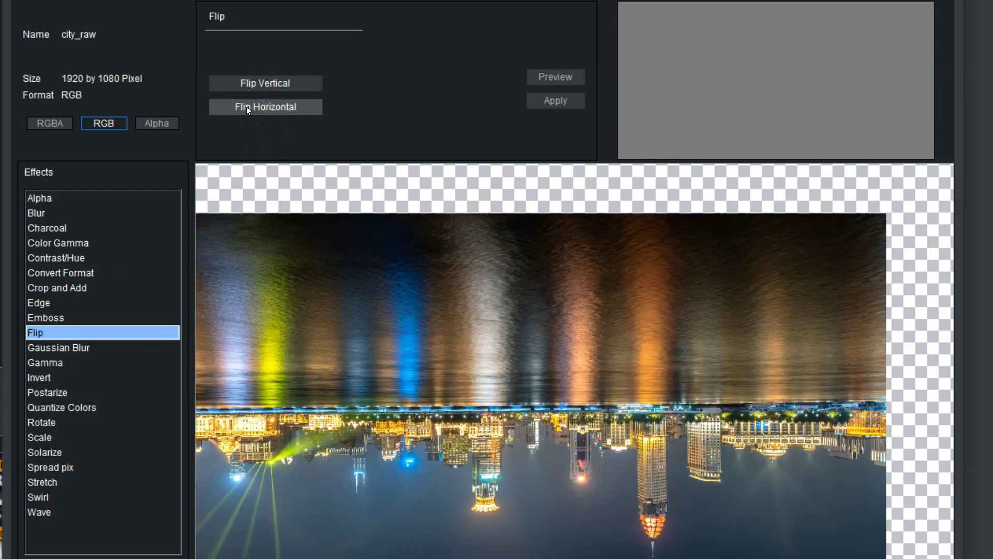
pyautogui.click(246, 106)
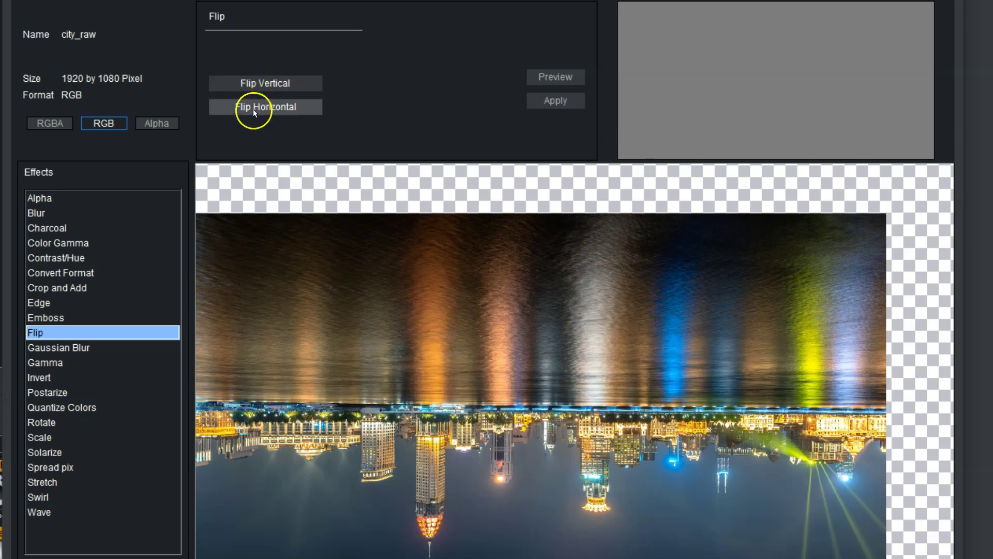
pyautogui.click(253, 110)
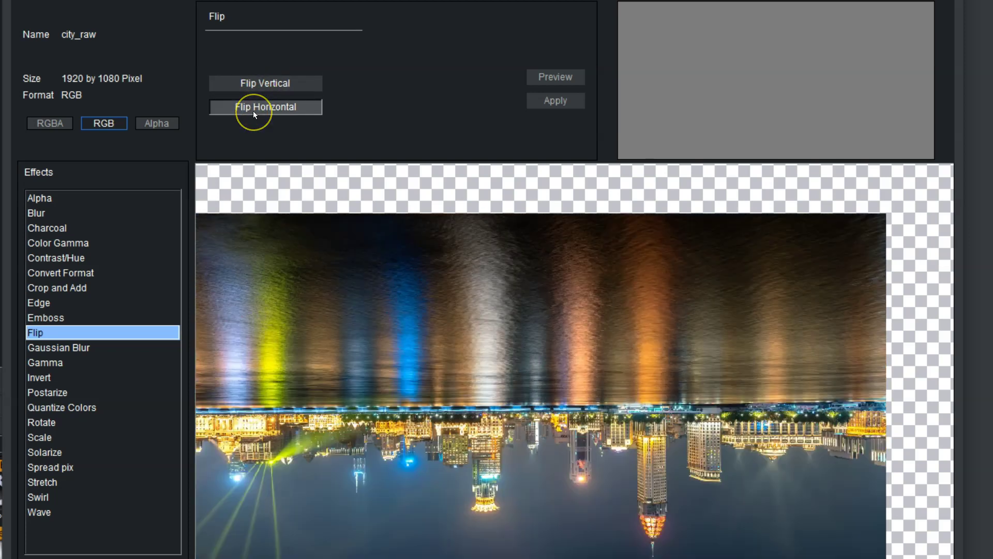
pyautogui.click(259, 83)
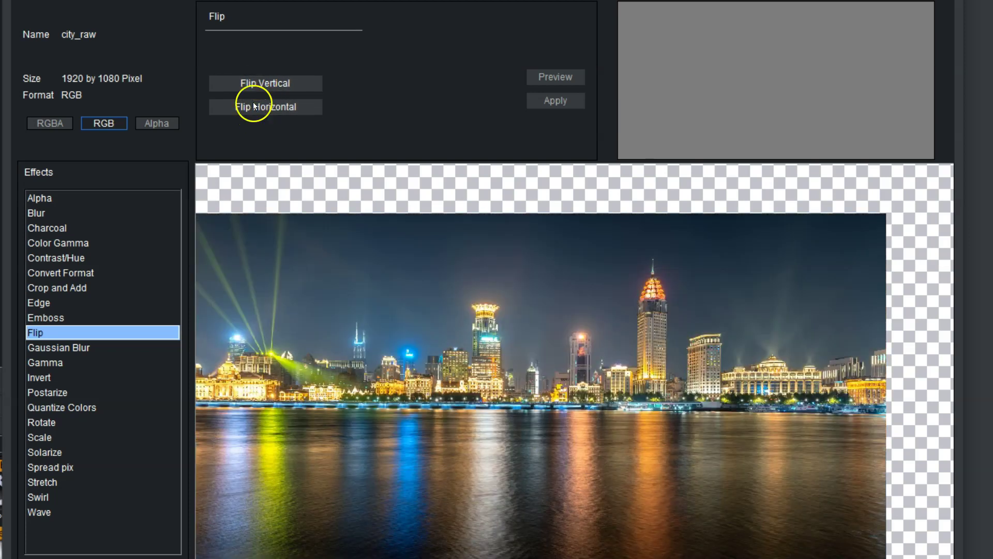
# Preview Gaussian Blur with range 30 and sigma 10.4 on the crown-topped tower
pyautogui.click(74, 351)
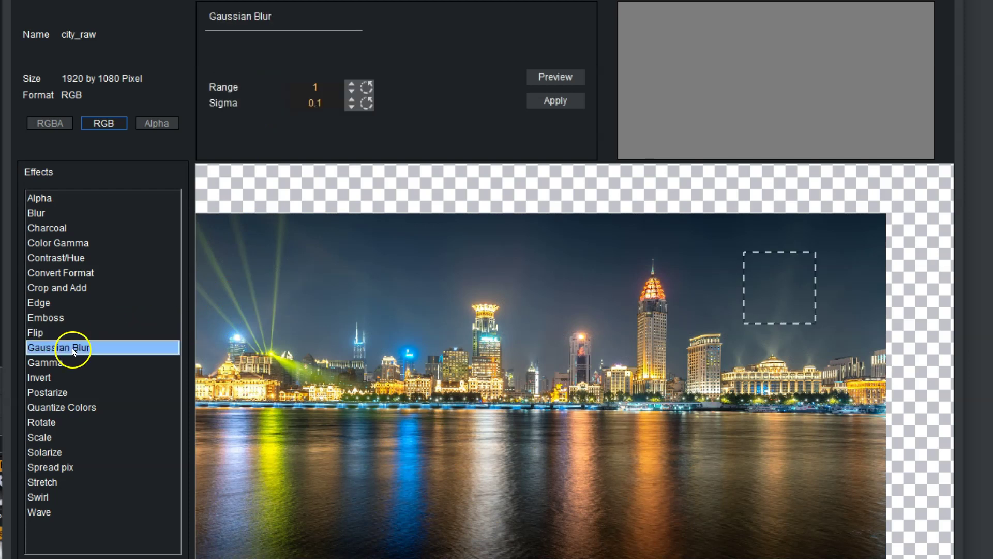
pyautogui.moveTo(781, 288); pyautogui.dragTo(510, 300)
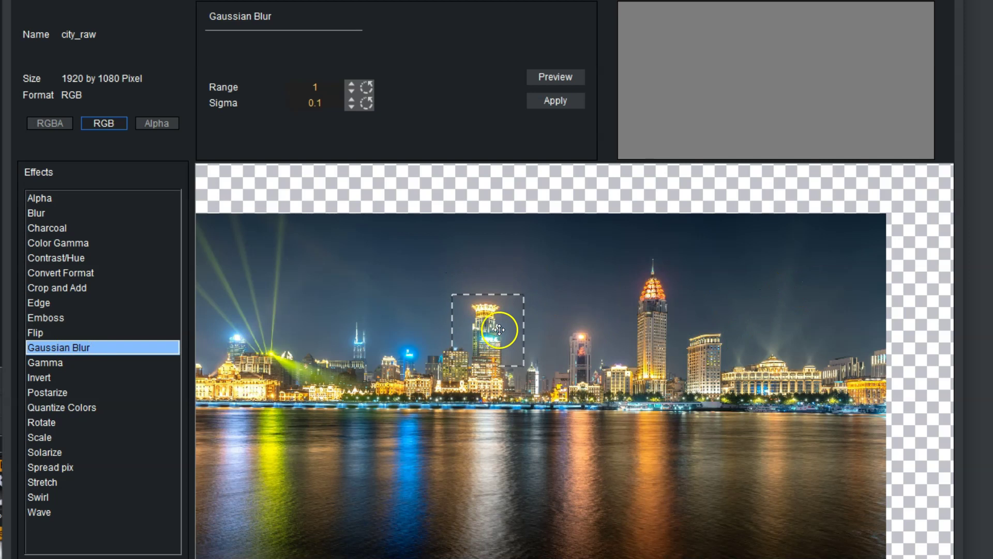
pyautogui.moveTo(312, 89); pyautogui.dragTo(878, 122)
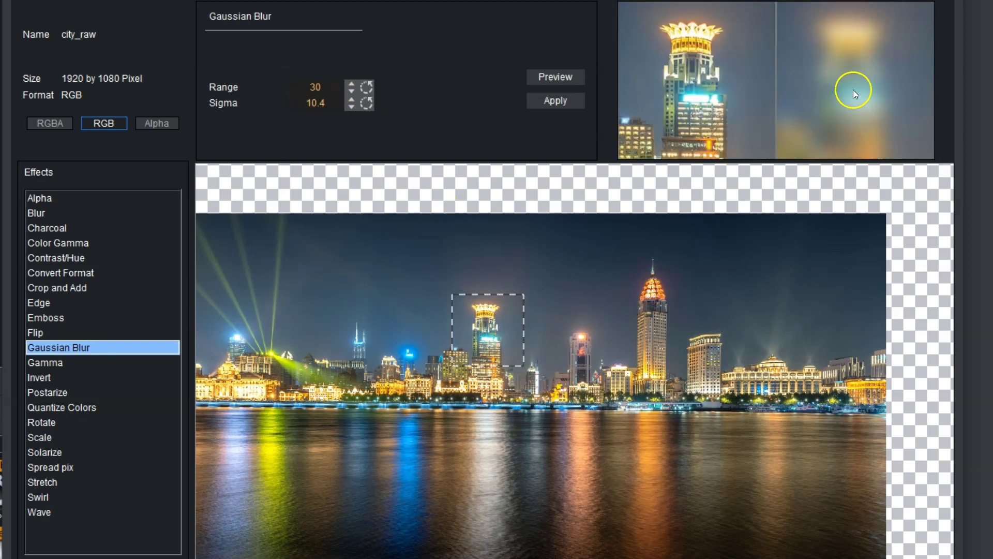
# Preview the Gamma effect at a value of 212% on the crown-topped tower
pyautogui.click(52, 362)
pyautogui.moveTo(305, 94); pyautogui.dragTo(336, 129)
pyautogui.moveTo(309, 96); pyautogui.dragTo(428, 94)
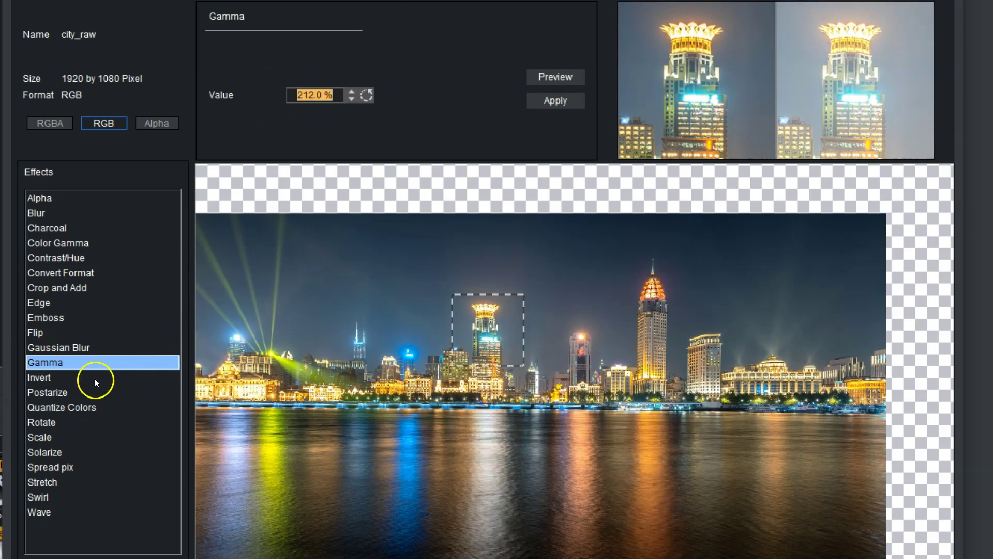
# Invert the colours of the whole city image
pyautogui.click(70, 378)
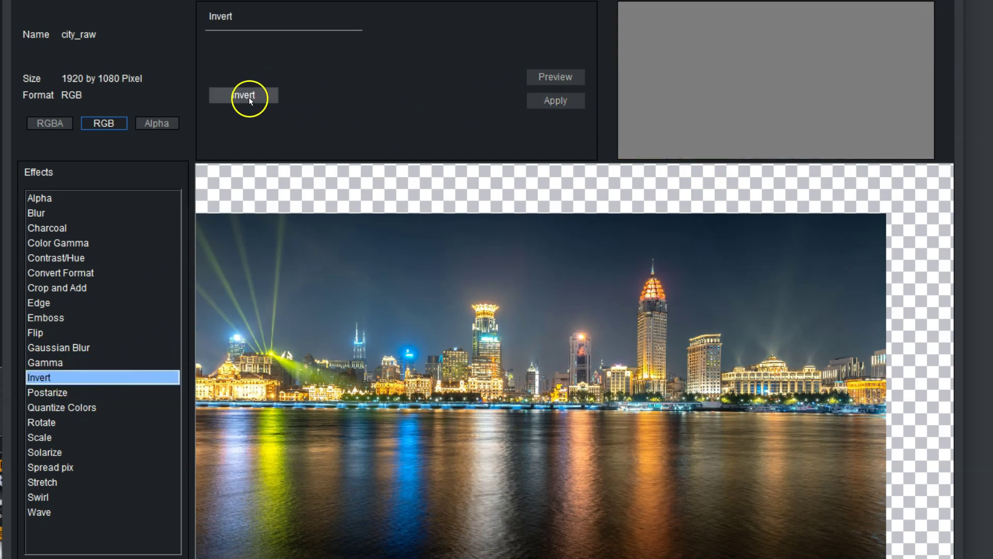
pyautogui.click(249, 97)
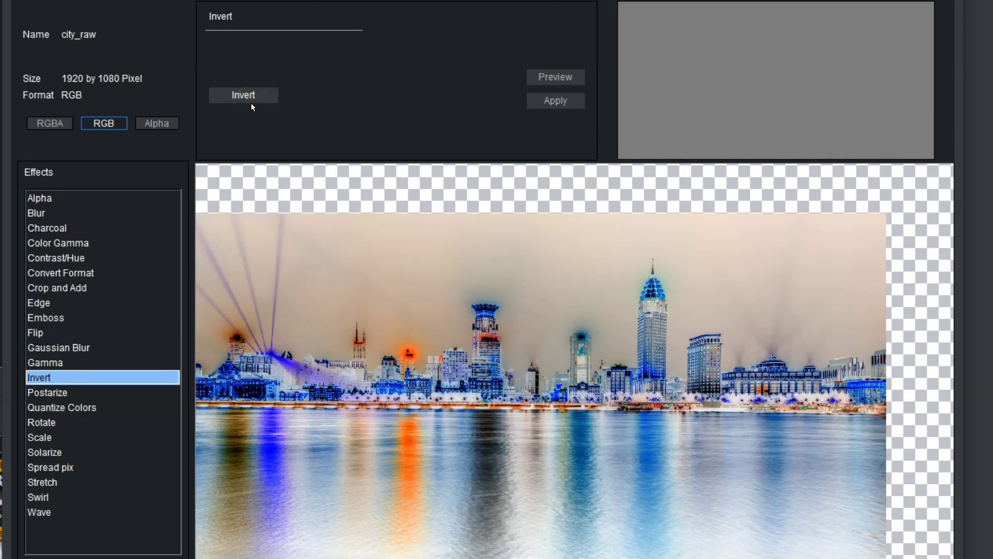
# Revert the colour inversion of the city image and preview Postarize at a level of 84% on the crown-topped tower
pyautogui.click(250, 101)
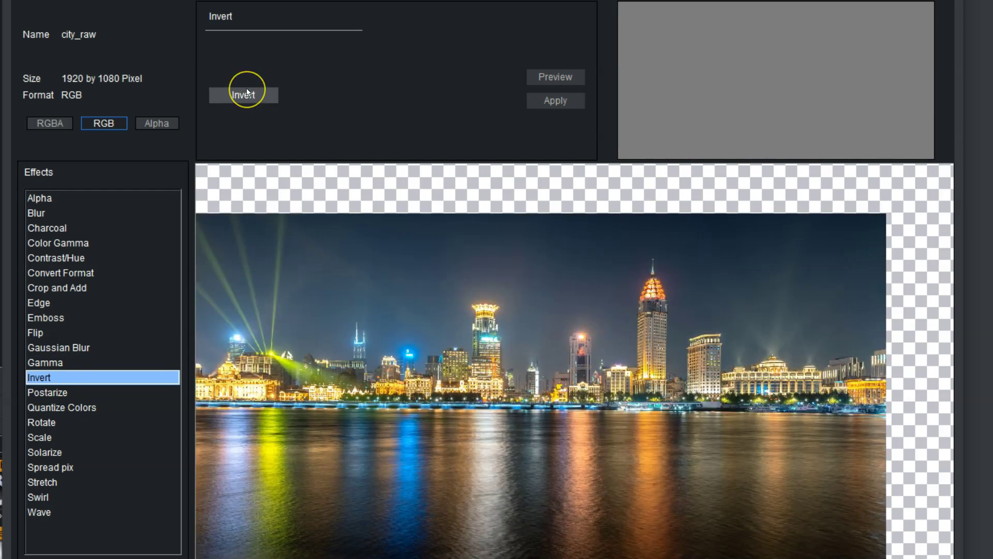
pyautogui.click(50, 393)
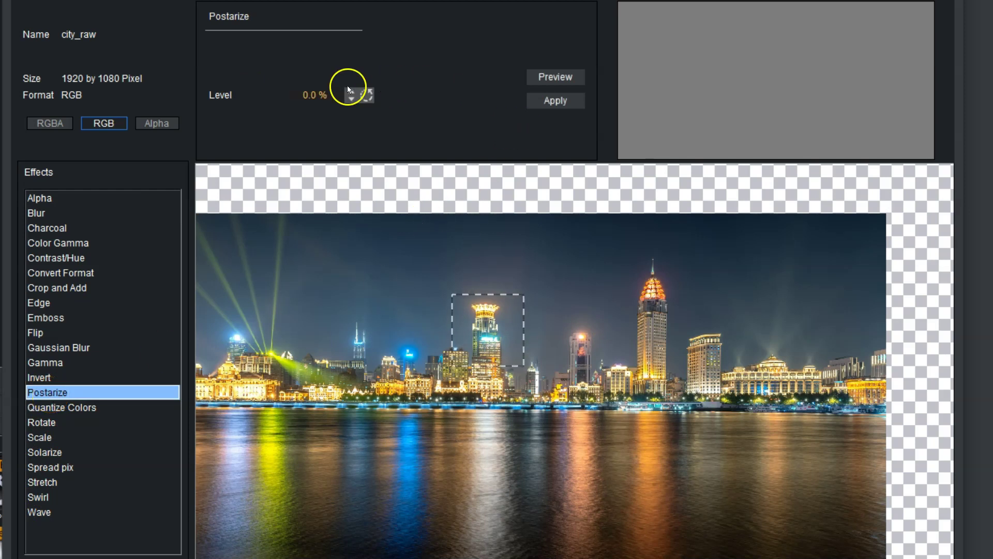
pyautogui.moveTo(324, 96); pyautogui.dragTo(405, 97)
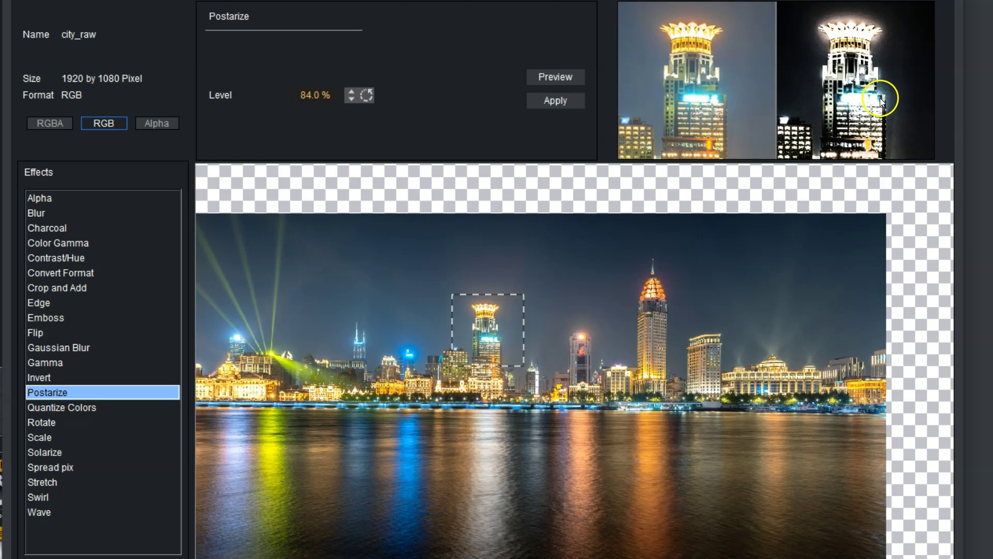
pyautogui.press('Tab')
# Apply Quantize Colors at a value of 100% to the city image, and open the Rotate effect's settings
pyautogui.click(85, 406)
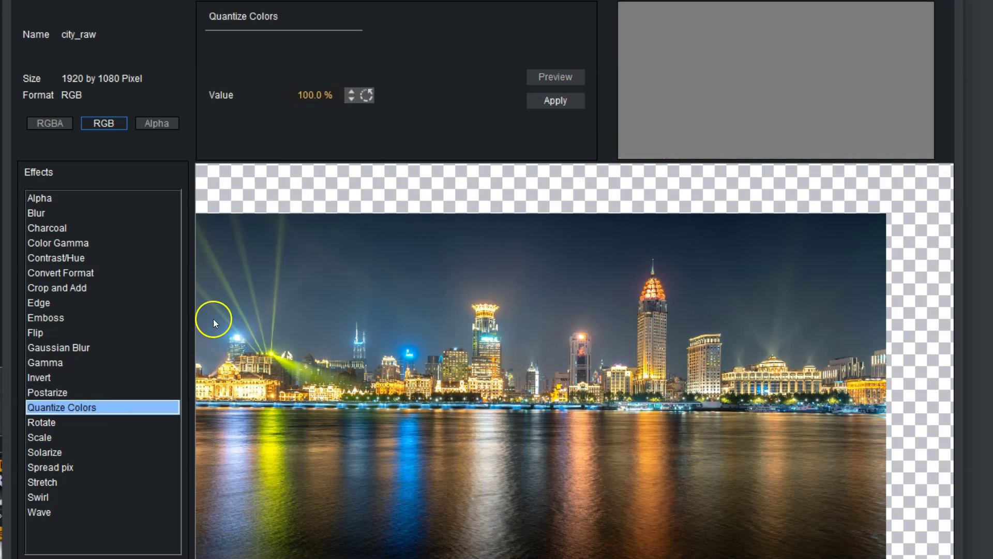
pyautogui.click(305, 95)
pyautogui.press('Return')
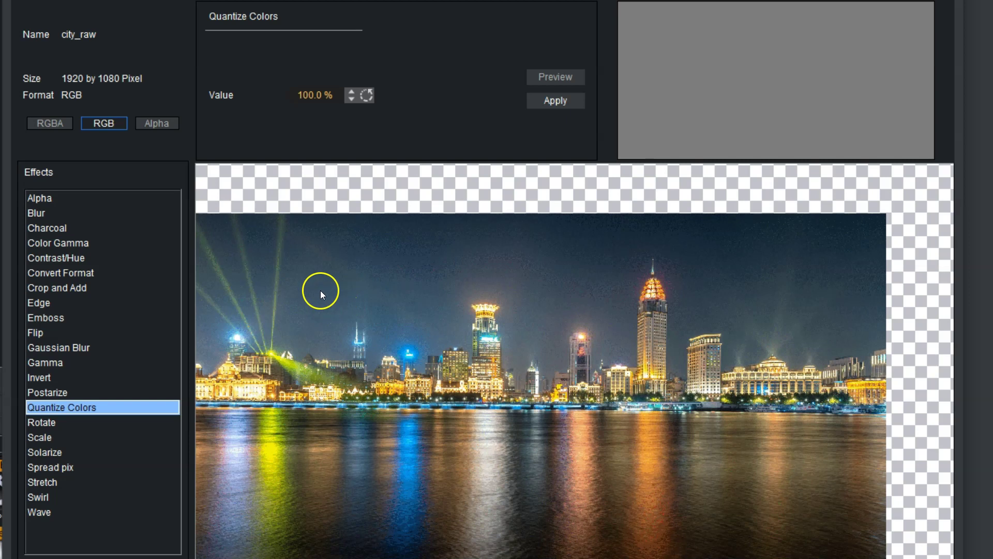
pyautogui.click(43, 422)
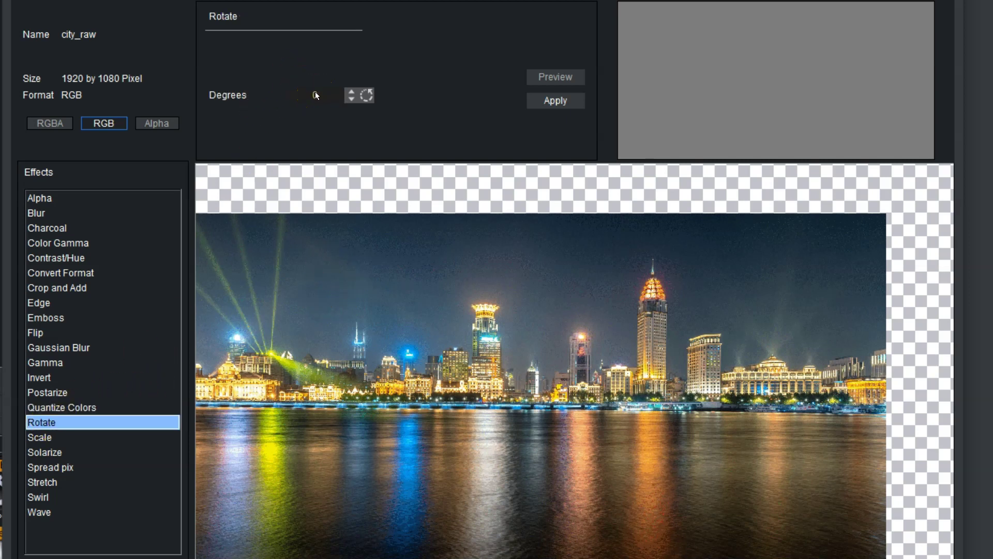
# Try the Scale effect's frame at a size of 90% and at a width of 1280 pixels
pyautogui.click(63, 439)
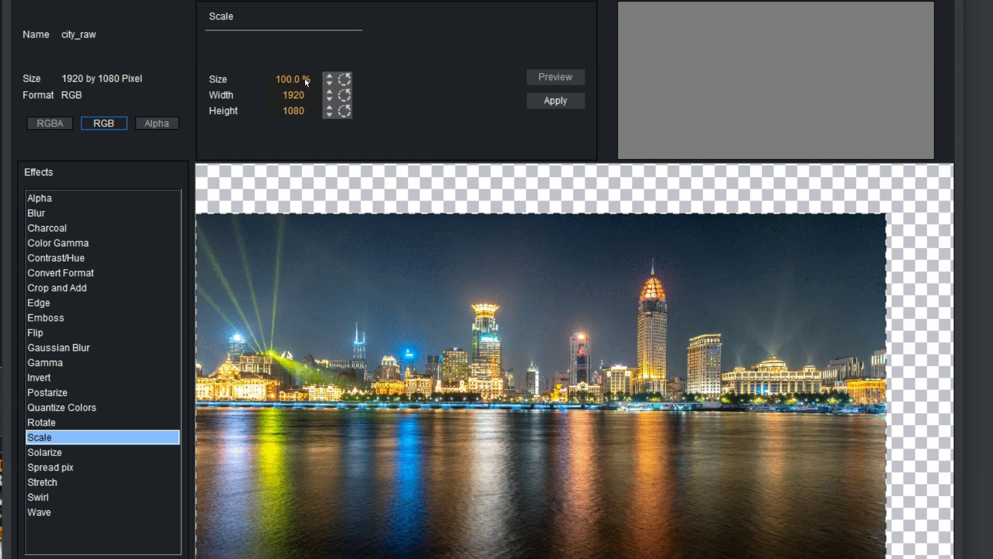
pyautogui.scroll(-10, 305, 79)
pyautogui.click(299, 82)
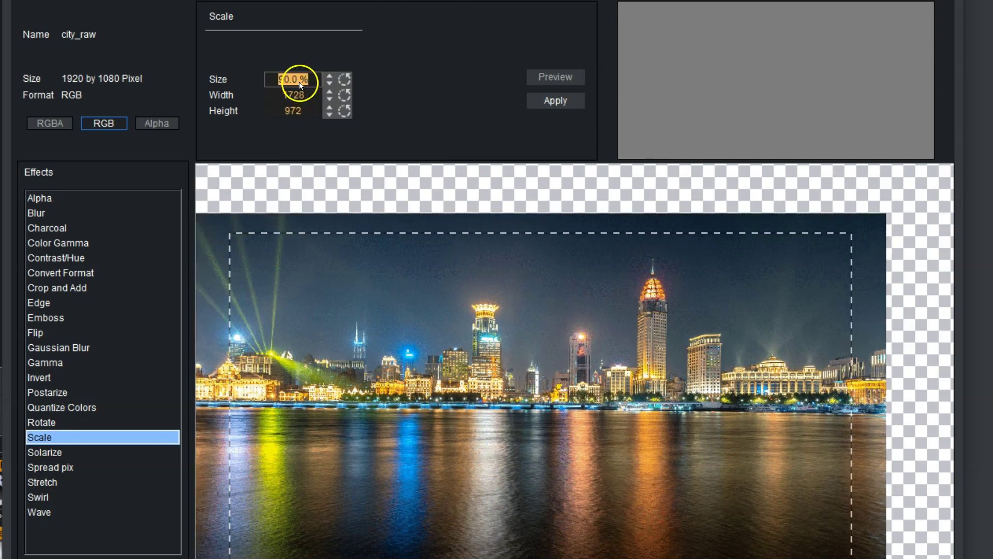
pyautogui.click(297, 95)
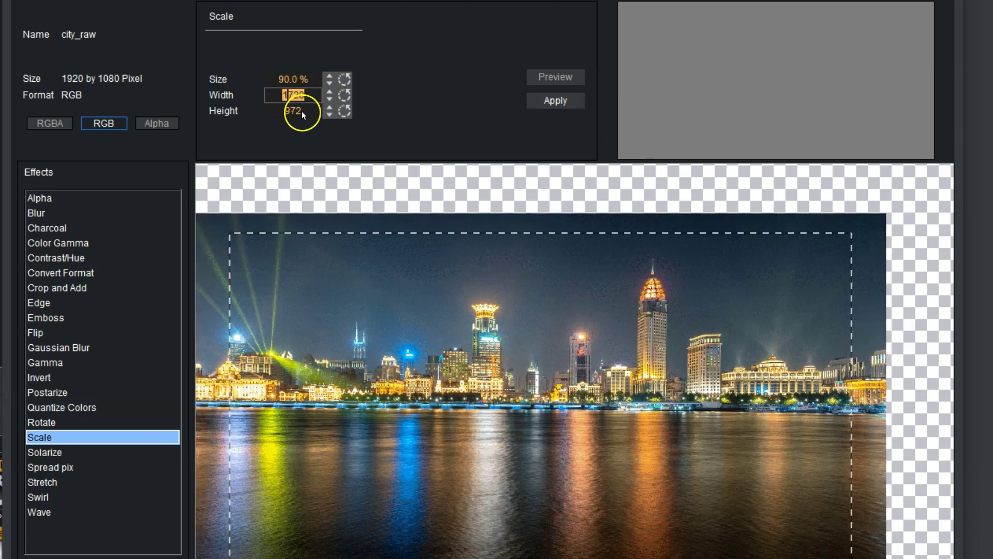
pyautogui.write('1280')
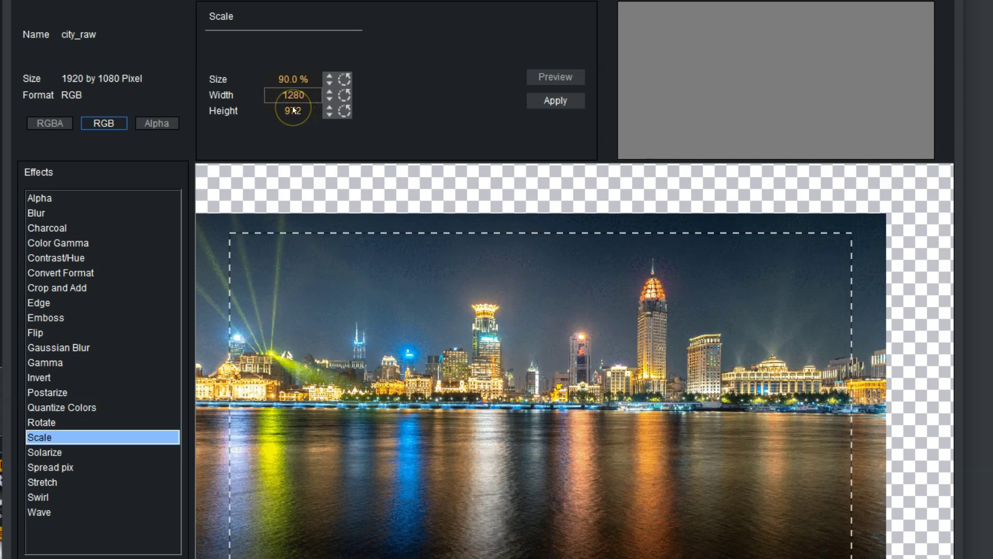
pyautogui.press('Return')
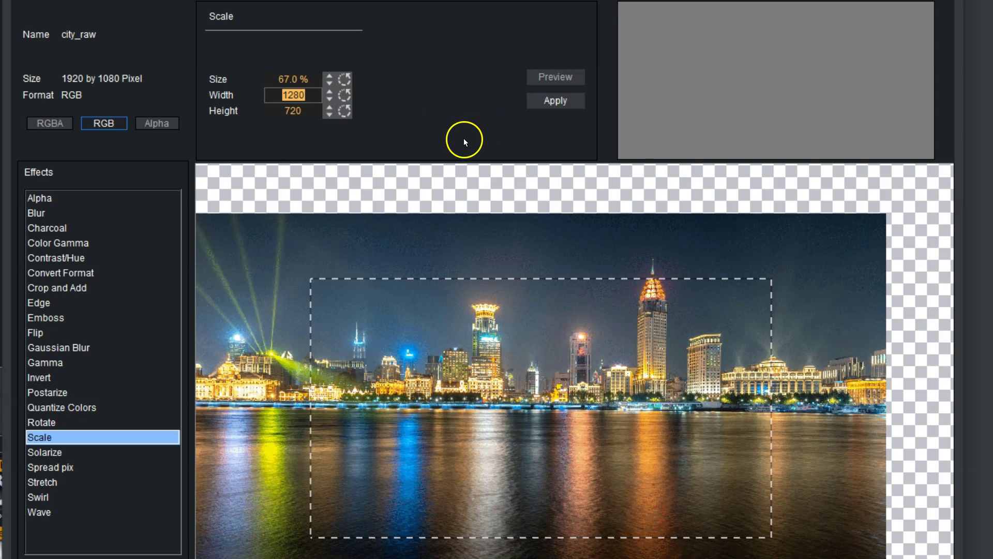
# Preview Solarize at a value of 41 and Spread pix at 8.3% on the crown-topped tower
pyautogui.click(39, 454)
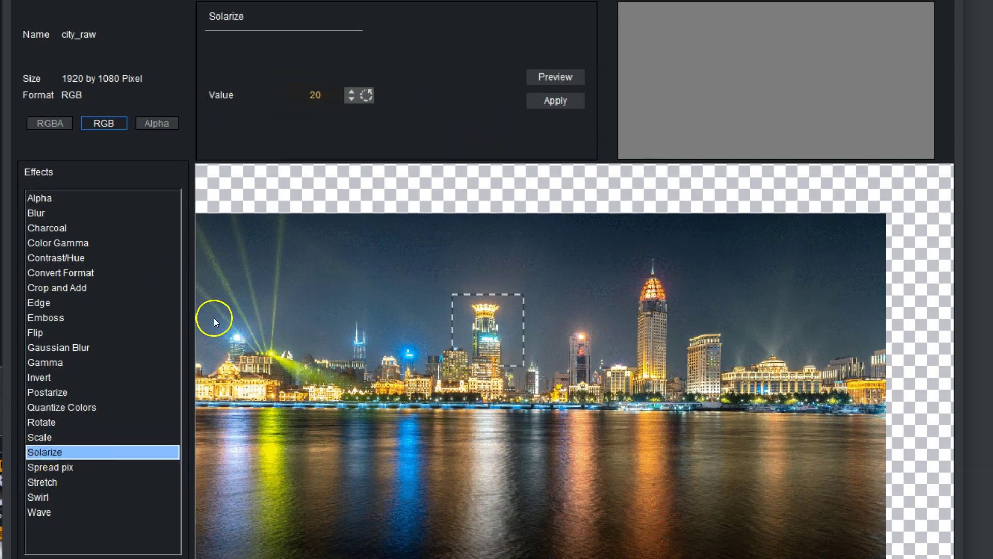
pyautogui.moveTo(309, 100)
pyautogui.mouseDown()
pyautogui.moveTo(319, 103)
pyautogui.moveTo(313, 118)
pyautogui.mouseUp()
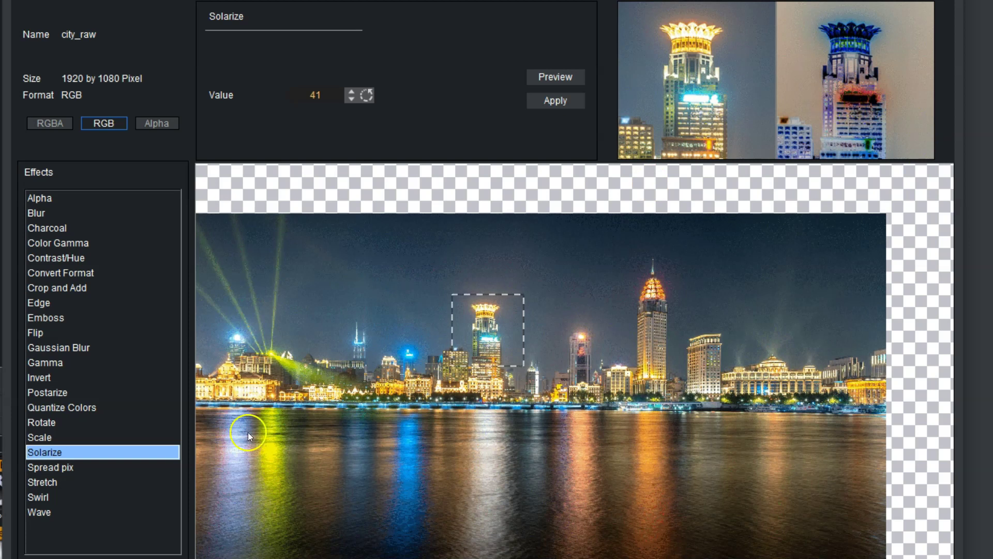
pyautogui.click(50, 467)
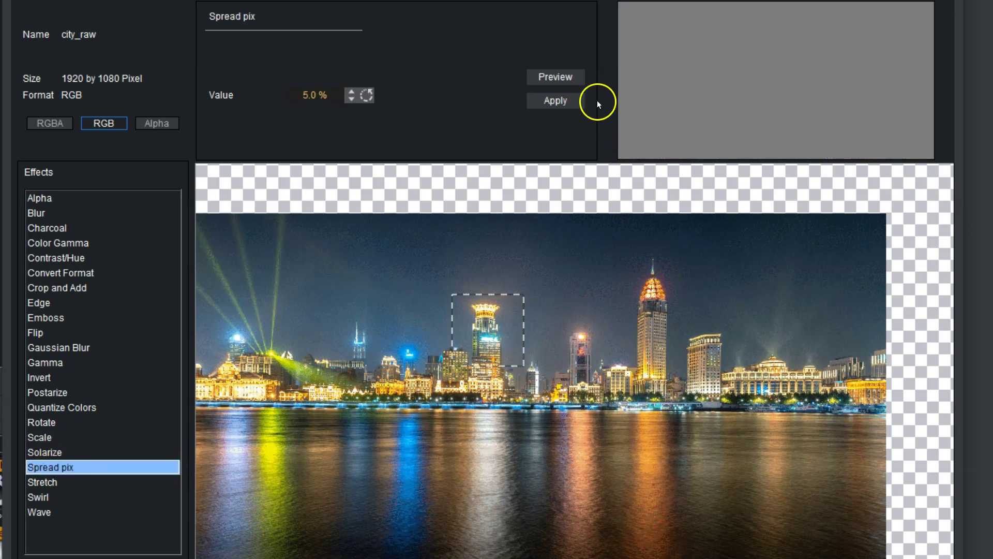
pyautogui.moveTo(309, 95); pyautogui.dragTo(335, 119)
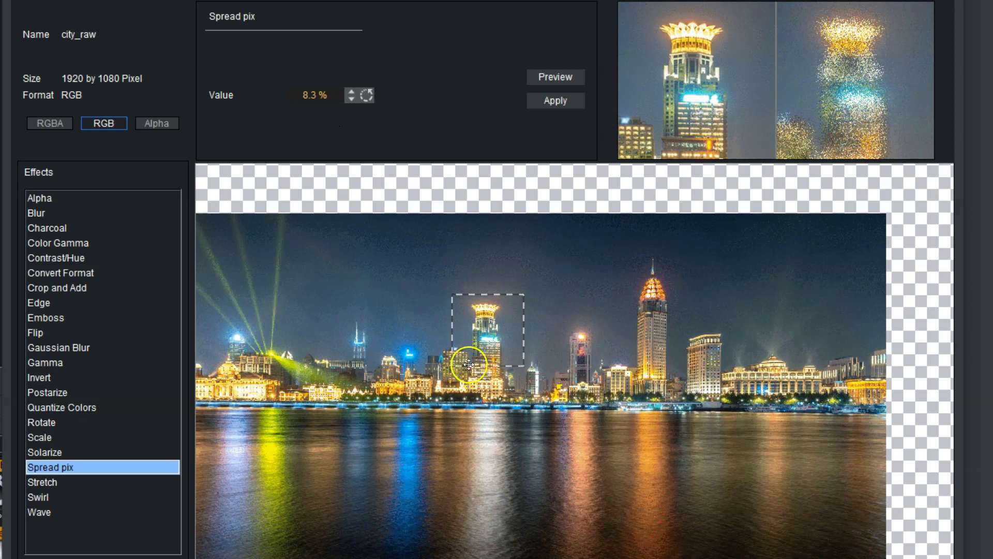
# Try Stretch at 132% width and 122% height, and preview Swirl at 99 degrees on the crown-topped tower
pyautogui.click(76, 485)
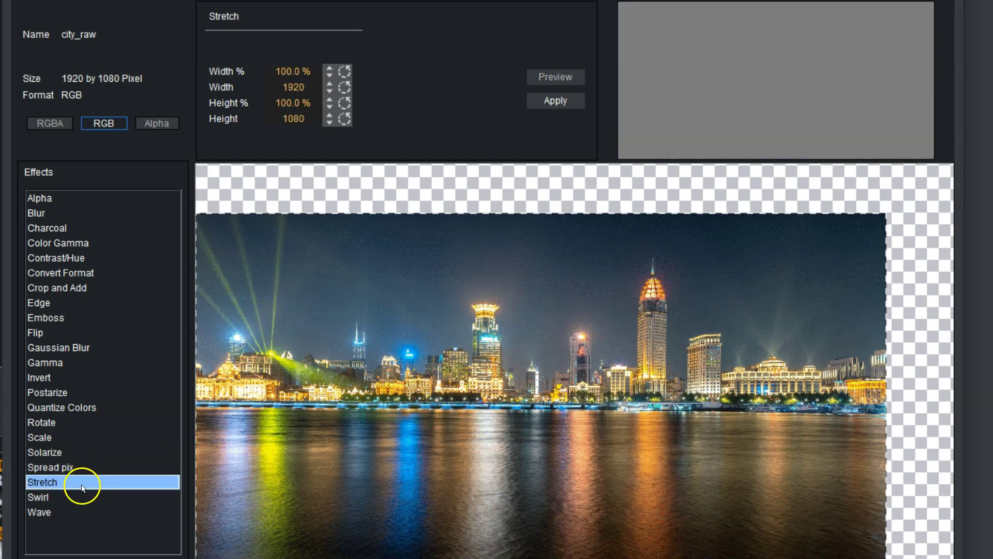
pyautogui.moveTo(280, 73); pyautogui.dragTo(309, 88)
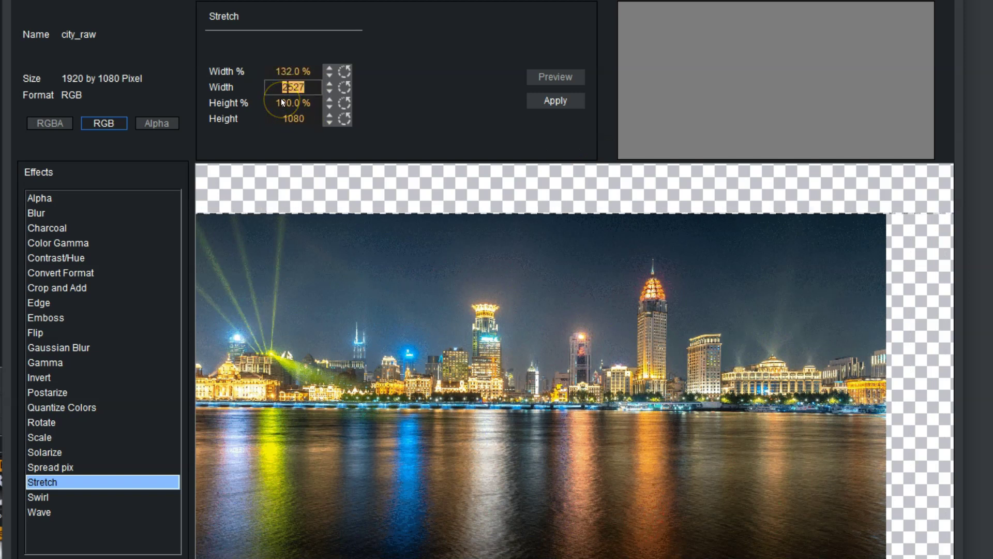
pyautogui.moveTo(282, 103); pyautogui.dragTo(293, 120)
pyautogui.click(57, 495)
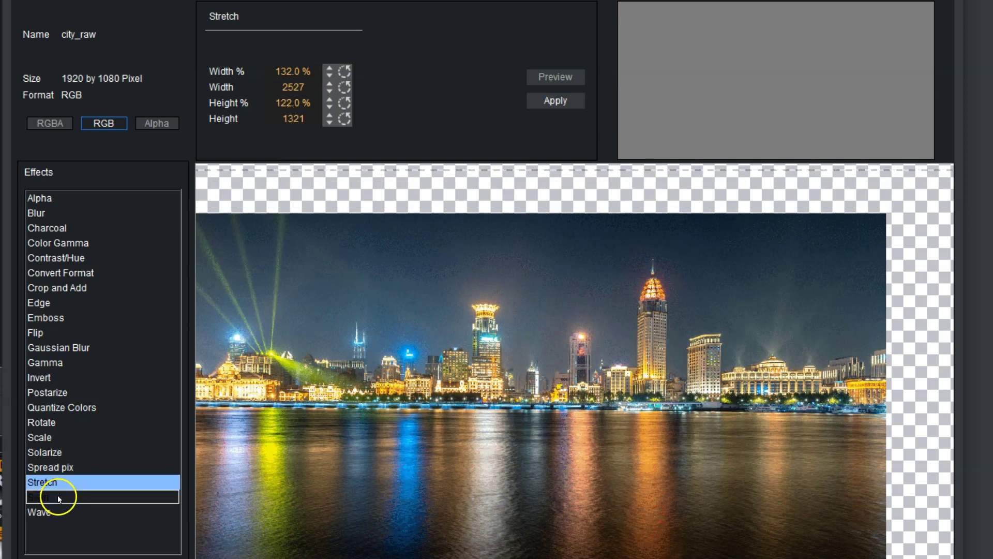
pyautogui.moveTo(317, 97)
pyautogui.mouseDown()
pyautogui.moveTo(337, 98)
pyautogui.moveTo(307, 94)
pyautogui.mouseUp()
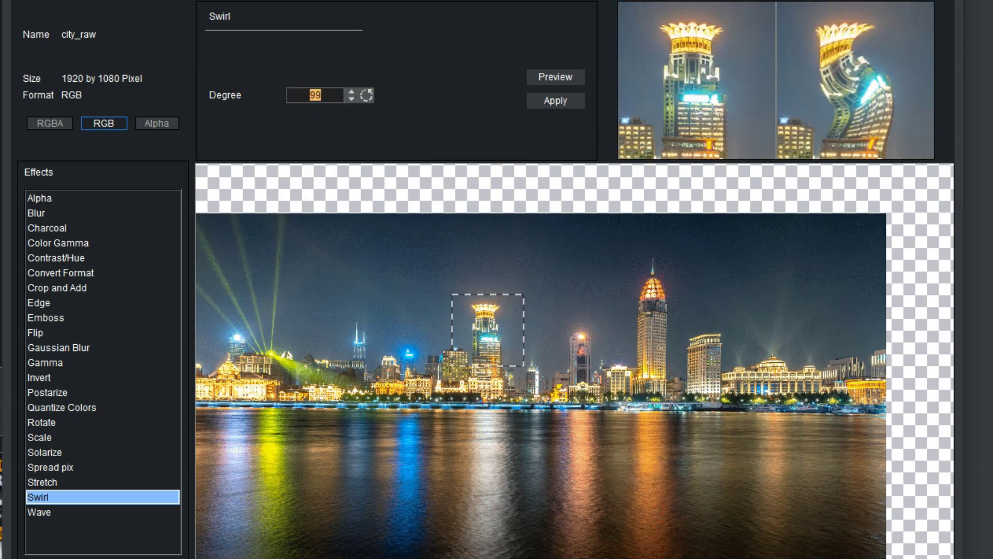
# Apply the Wave effect with 93% amplitude and 100% wavelength to the whole city image
pyautogui.click(39, 512)
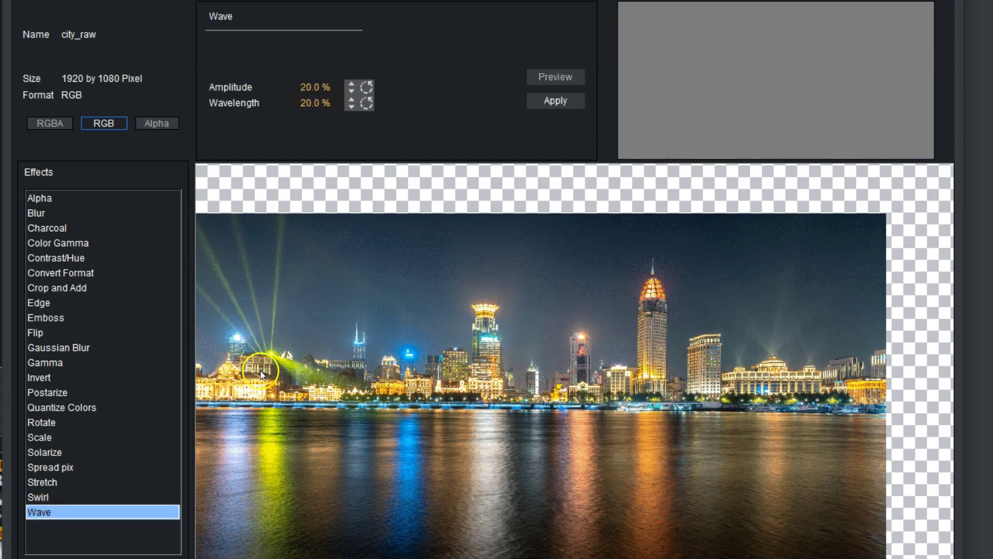
pyautogui.moveTo(305, 87); pyautogui.dragTo(400, 106)
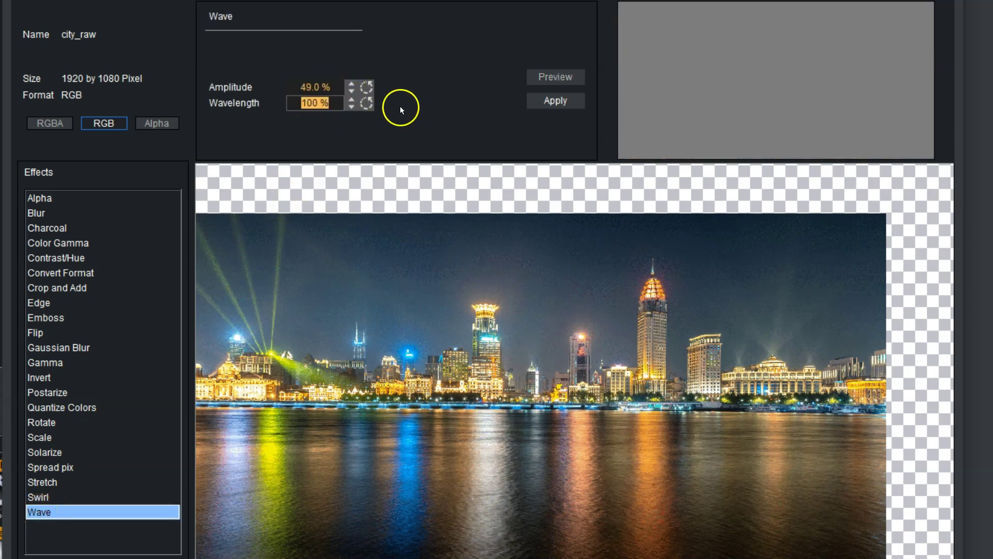
pyautogui.moveTo(304, 88); pyautogui.dragTo(340, 88)
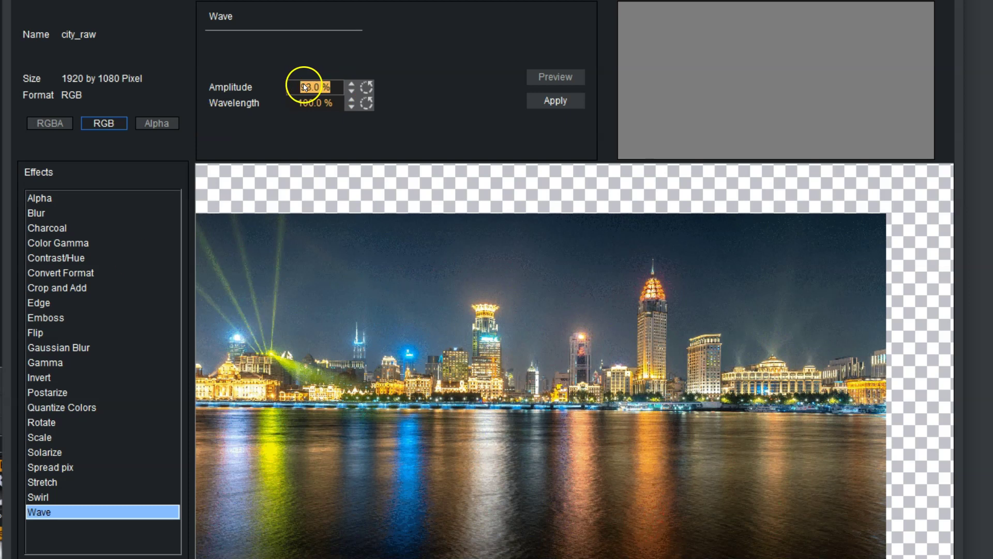
pyautogui.click(550, 101)
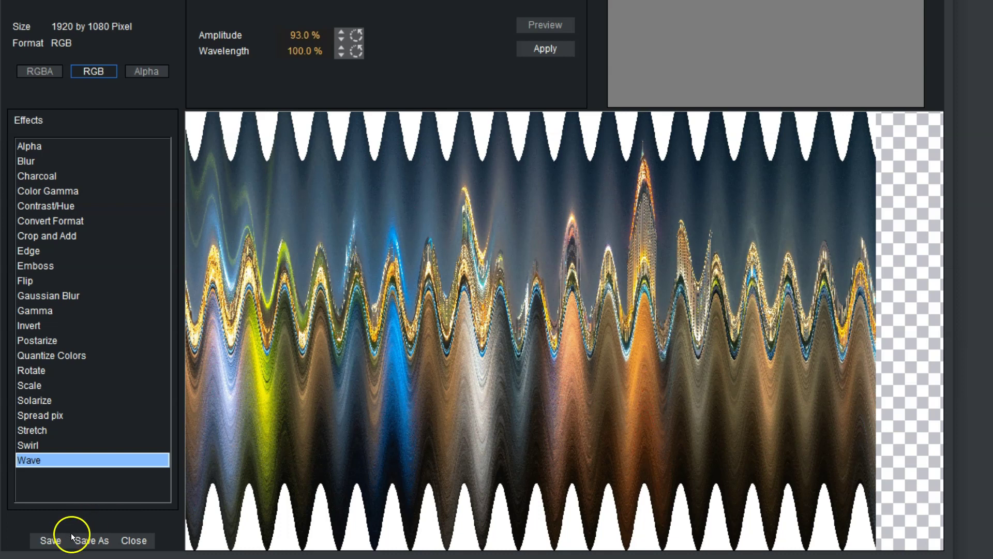
# Save the waved image as a copy named city_raw2 in the design_textures folder
pyautogui.click(91, 540)
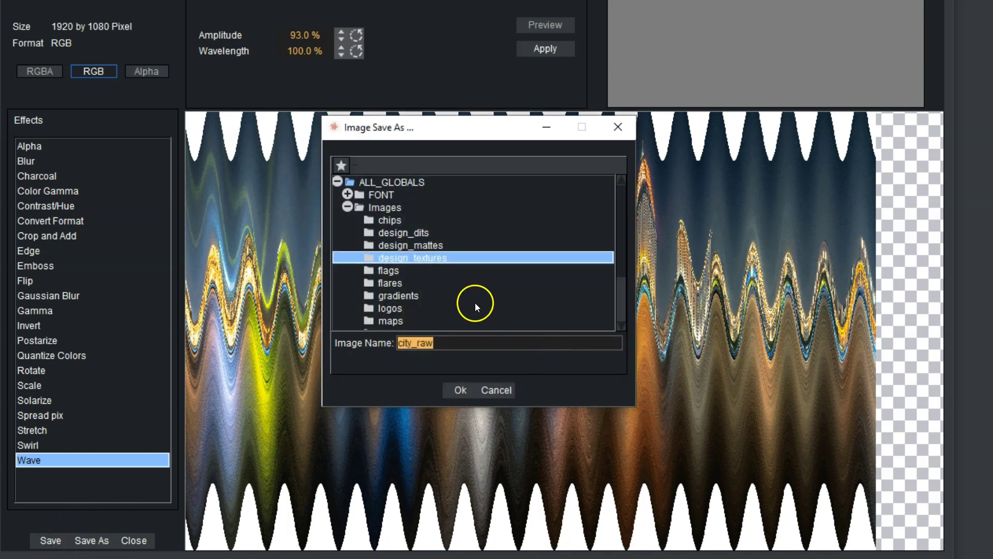
pyautogui.click(440, 345)
pyautogui.write('2')
pyautogui.click(466, 389)
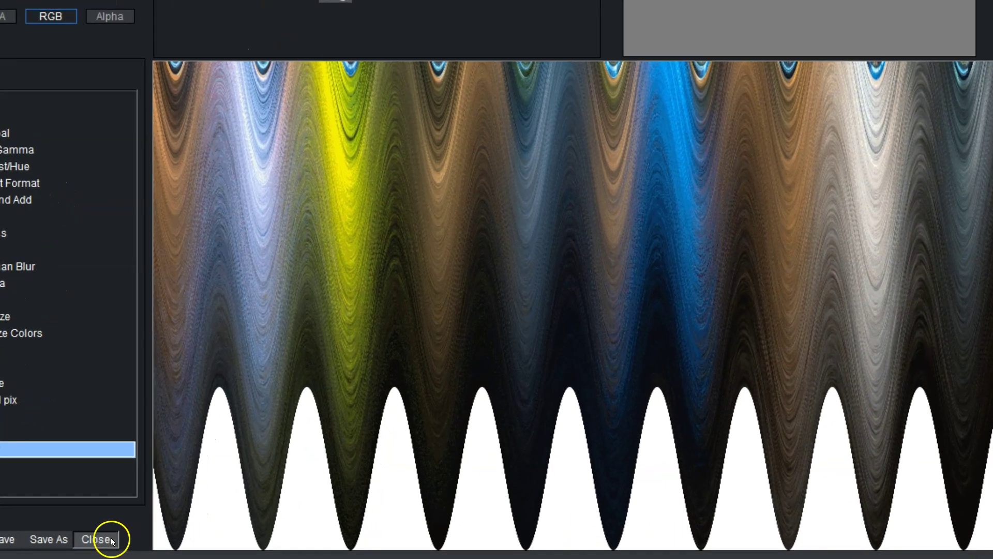
# Close the image editor and open the saved city_raw2 image from the design_textures folder
pyautogui.click(133, 540)
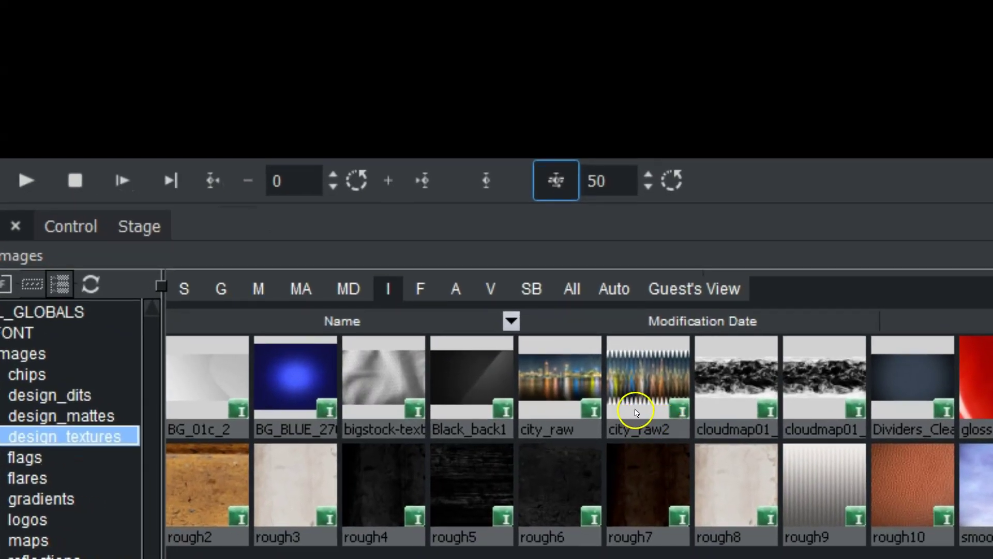
pyautogui.doubleClick(657, 381)
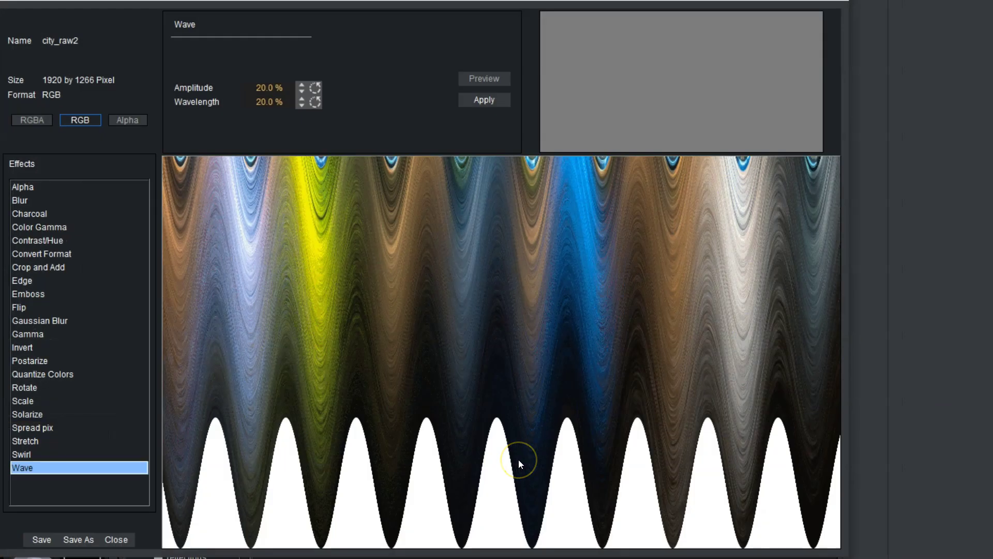